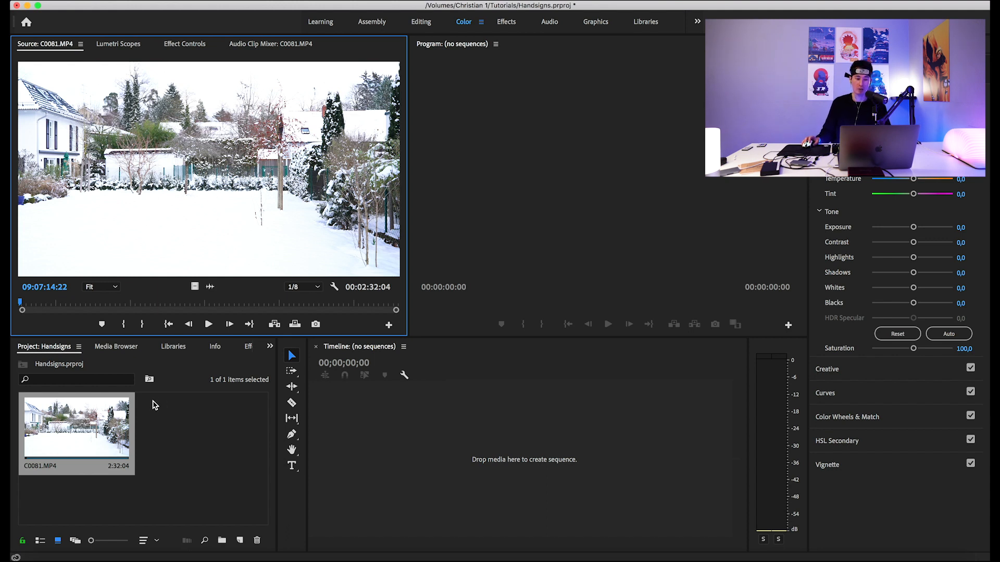
# Play through the source footage C0081.MP4 in stages to review the recorded hand signs and the movements between them
pyautogui.press('space')
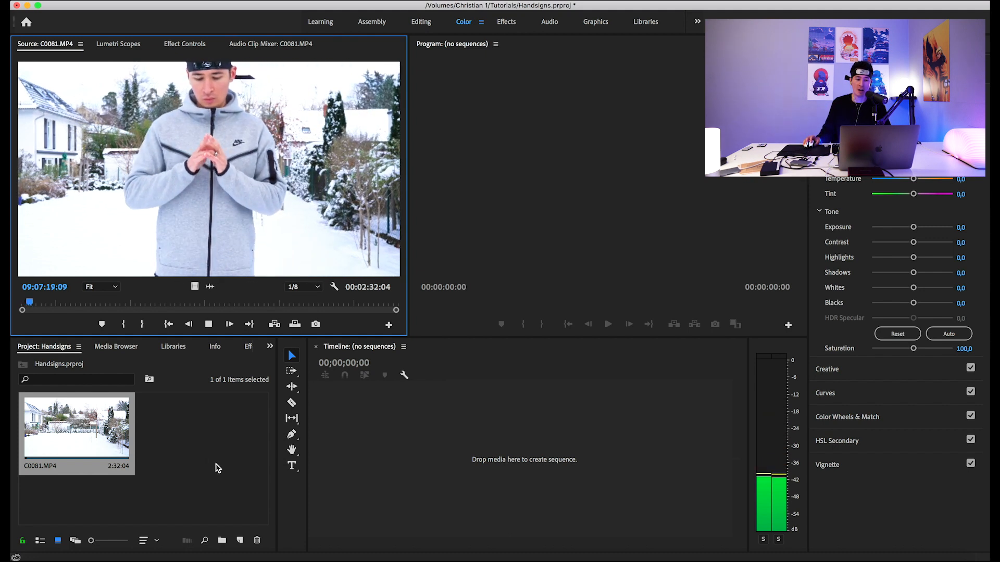
pyautogui.press('space')
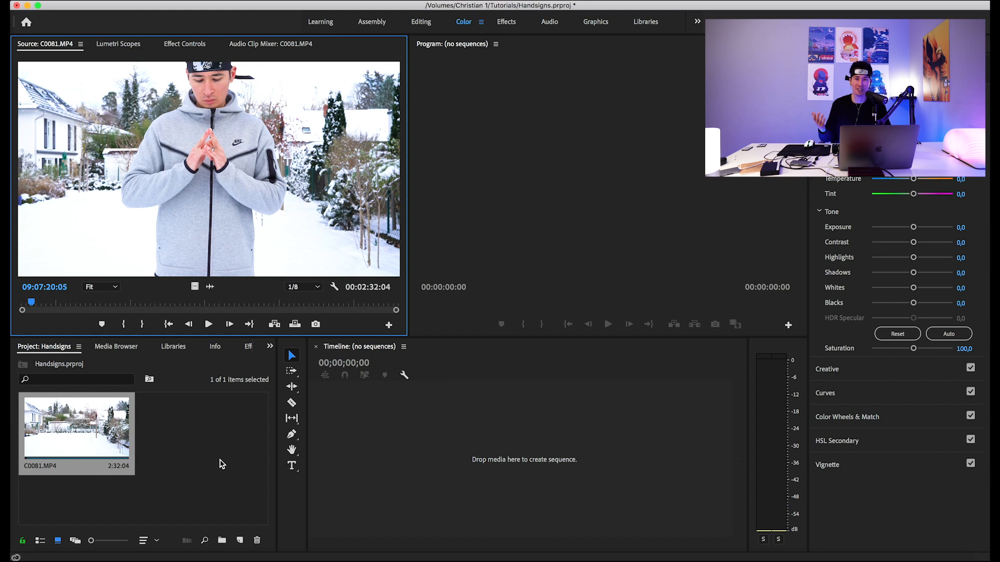
pyautogui.press('space')
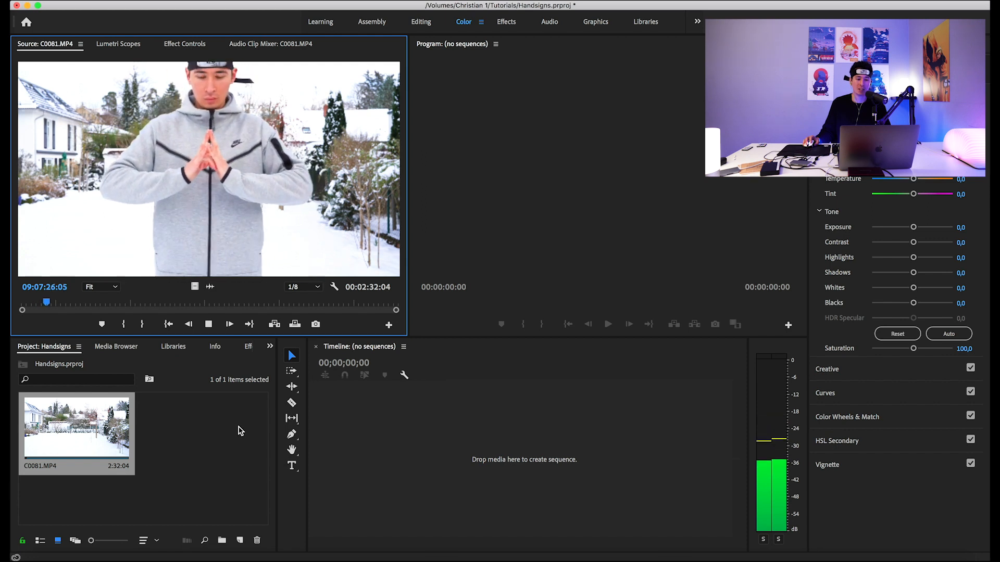
pyautogui.press('space')
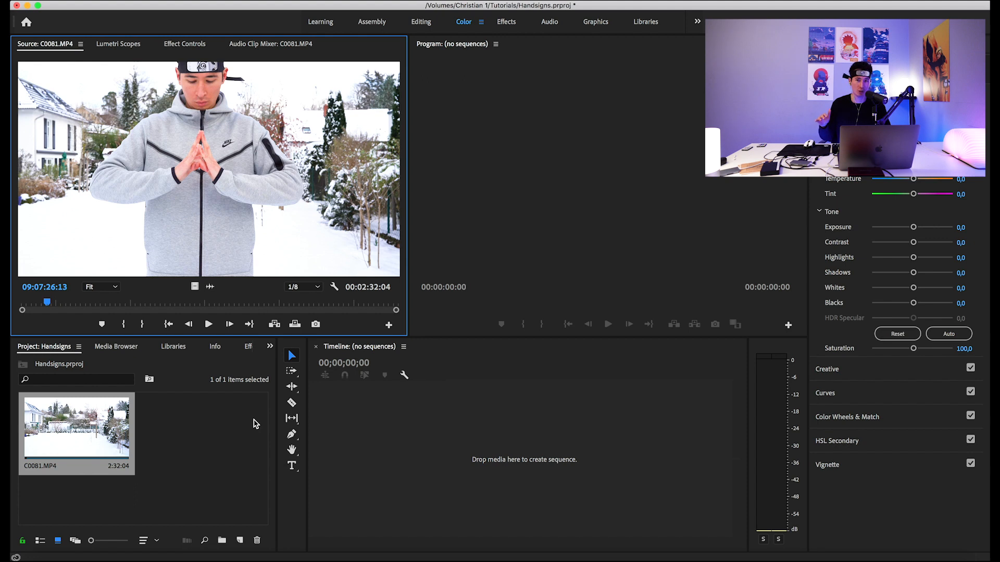
pyautogui.press('space')
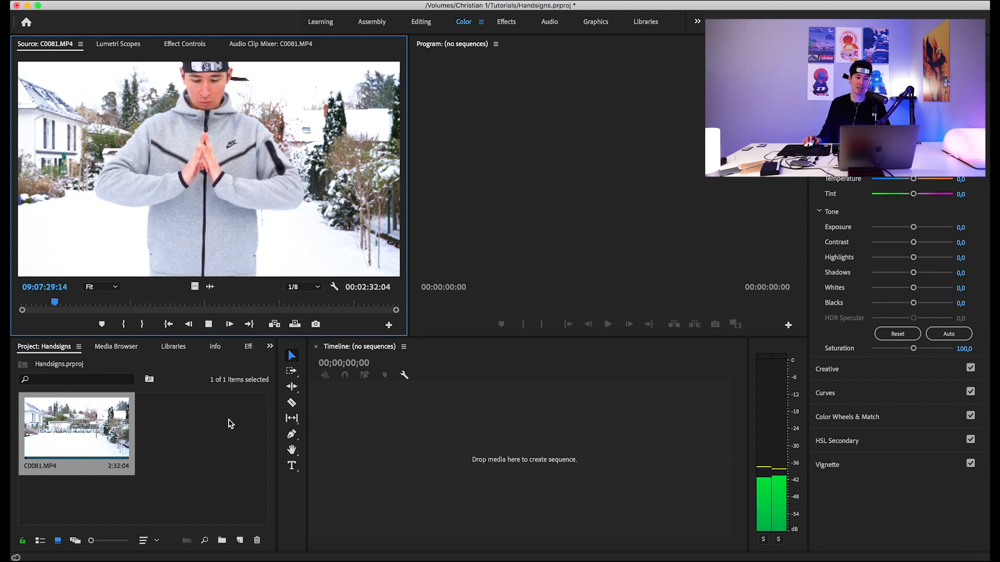
pyautogui.press('space')
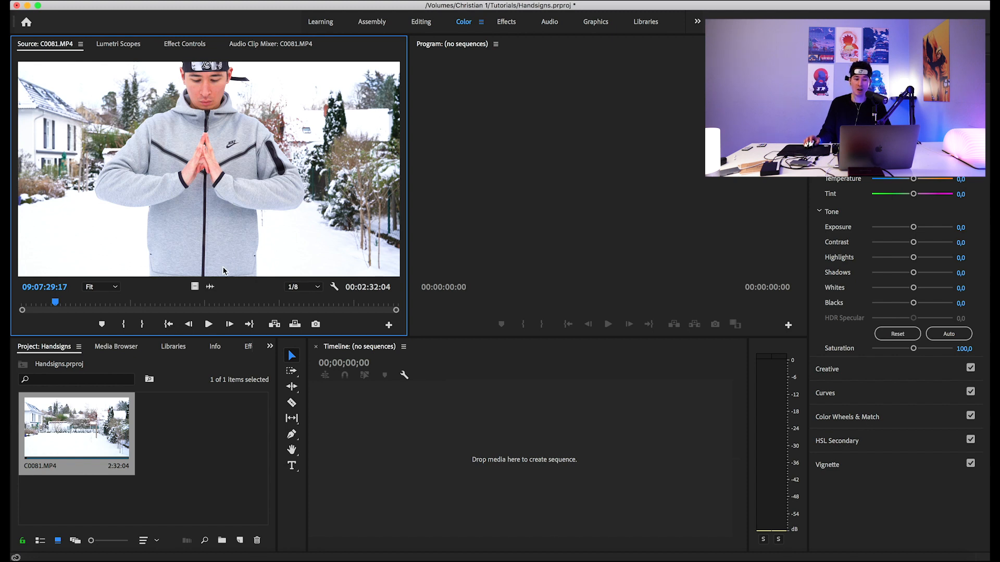
pyautogui.press('space')
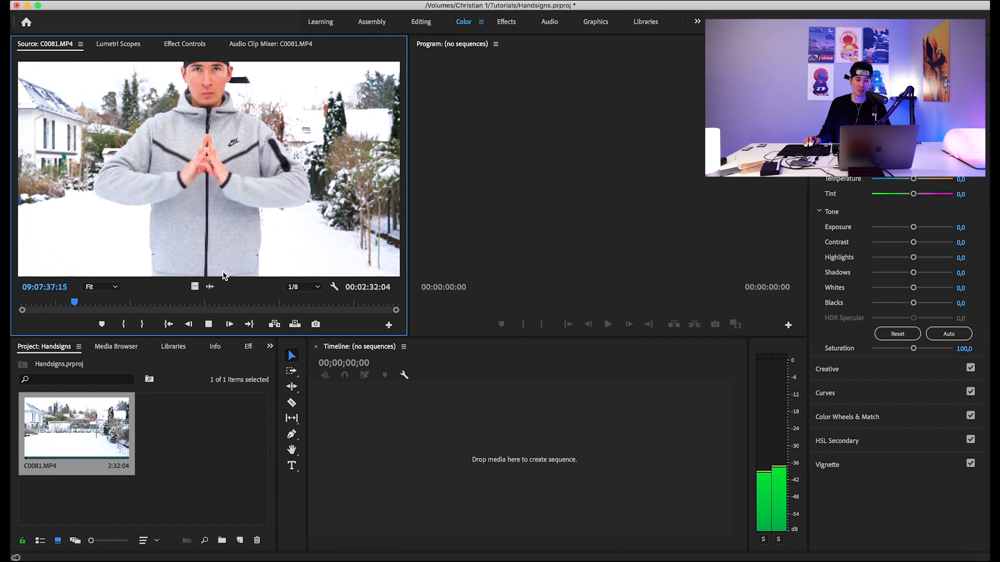
pyautogui.press('space')
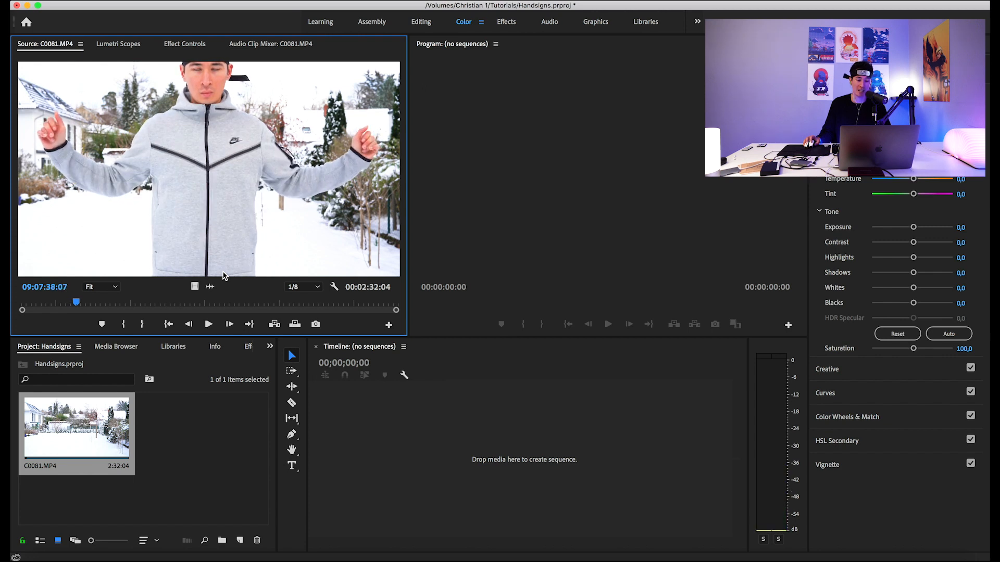
pyautogui.press('space')
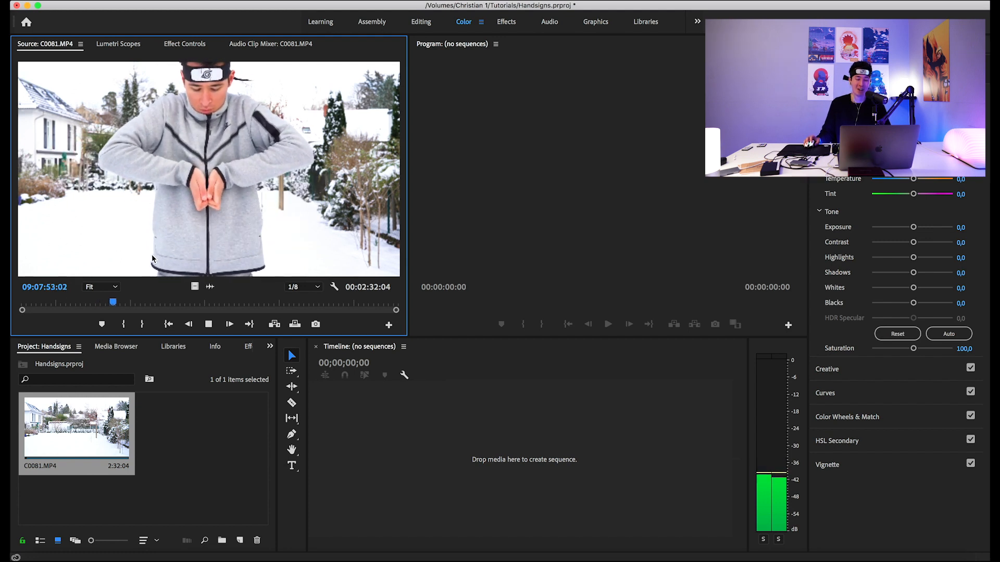
pyautogui.press('space')
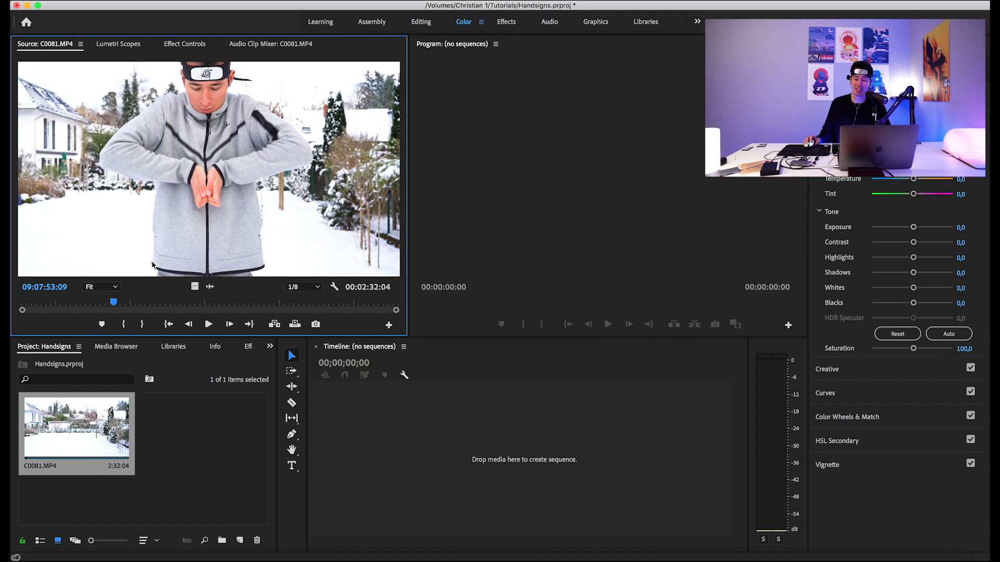
pyautogui.press('space')
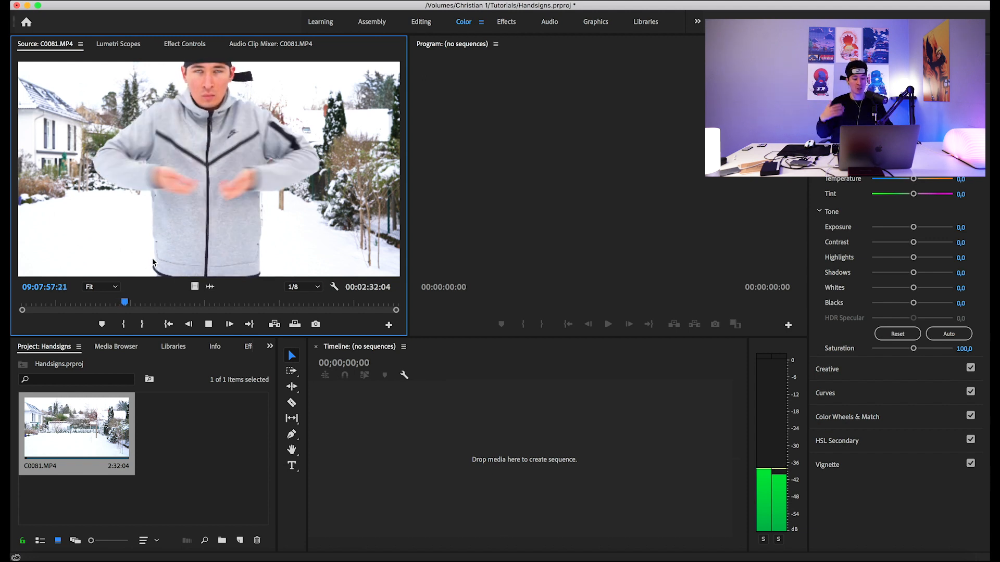
pyautogui.press('space')
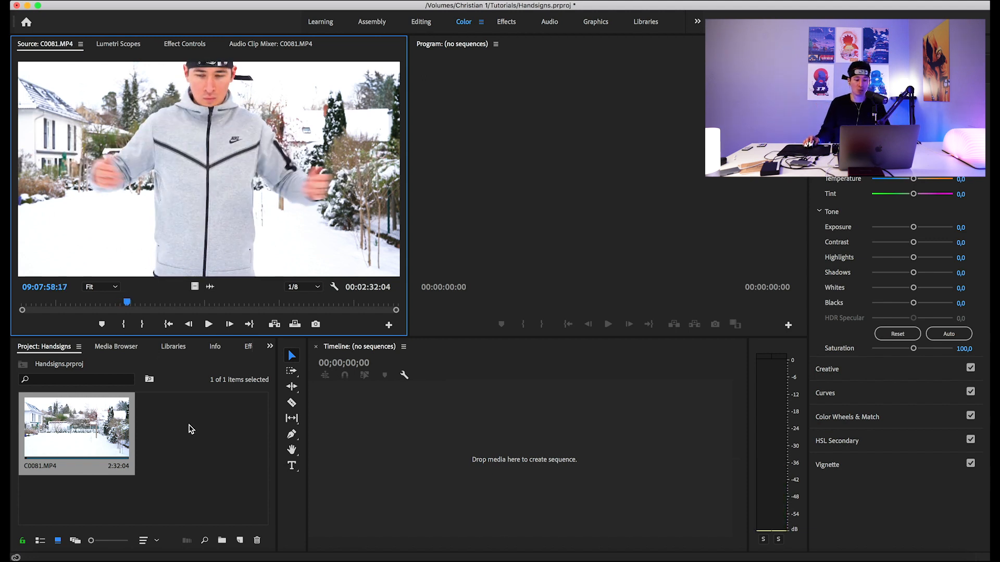
# Create a new sequence named Sequence 01 from the 4K 16x9 25 preset
pyautogui.click(220, 458)
pyautogui.click(239, 540)
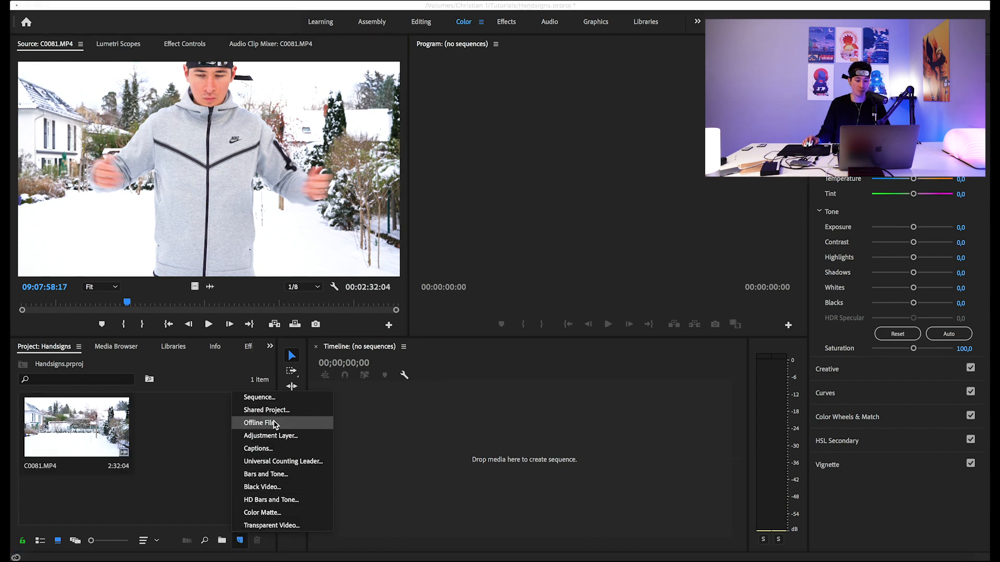
pyautogui.click(259, 398)
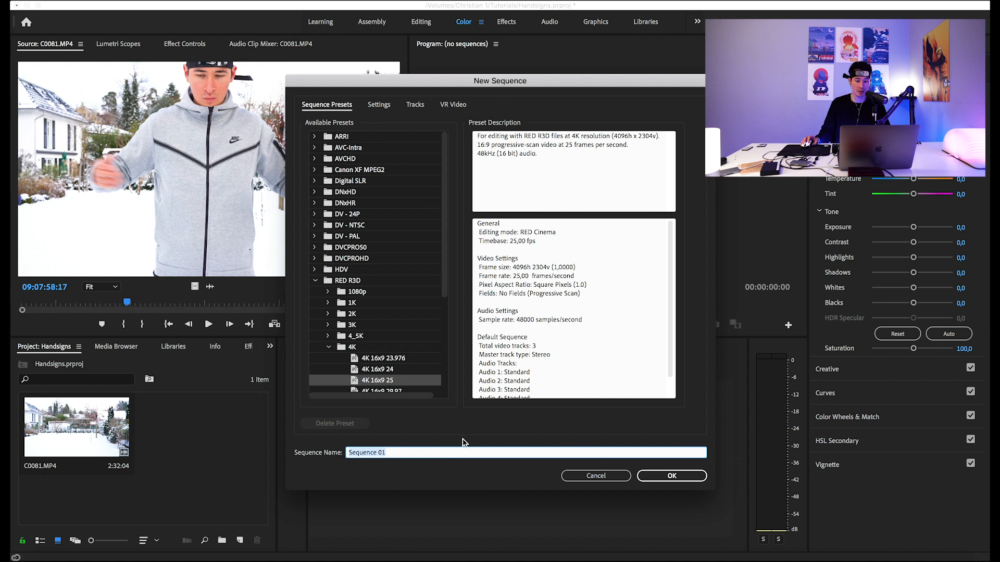
pyautogui.click(668, 476)
# Change the frame size of Sequence 01 to 1080 horizontal by 1920 vertical
pyautogui.rightClick(181, 428)
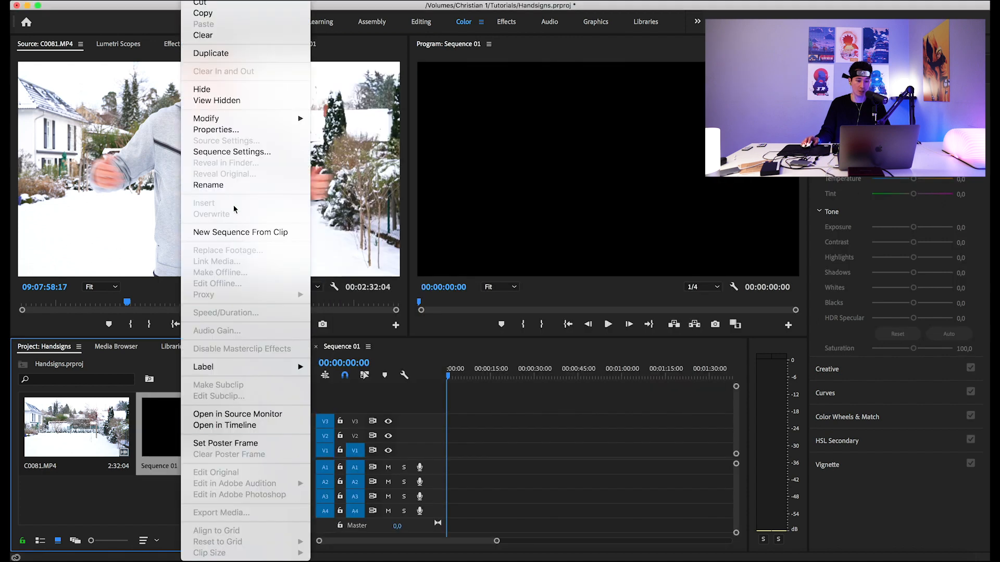
pyautogui.click(231, 152)
pyautogui.click(431, 140)
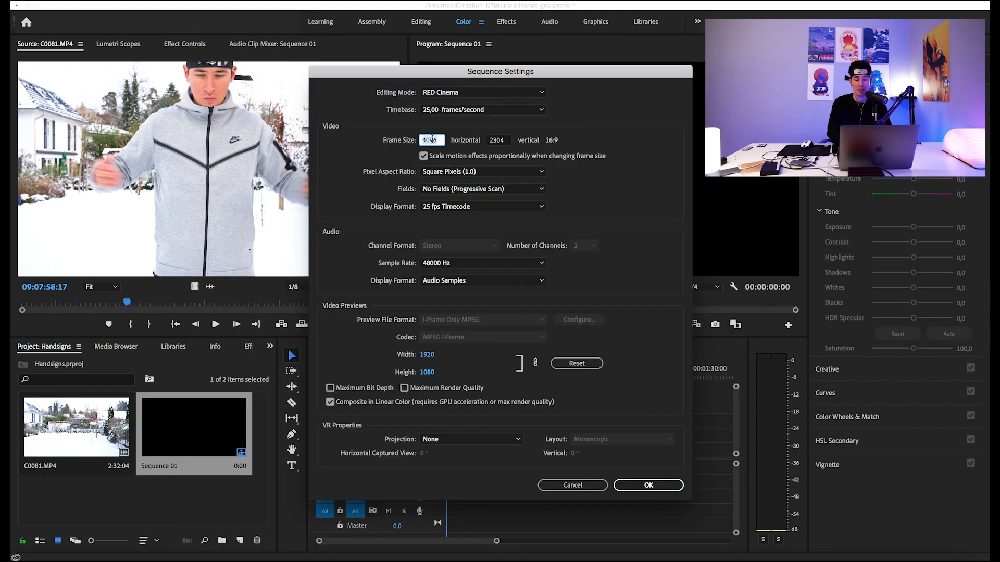
pyautogui.press('Tab')
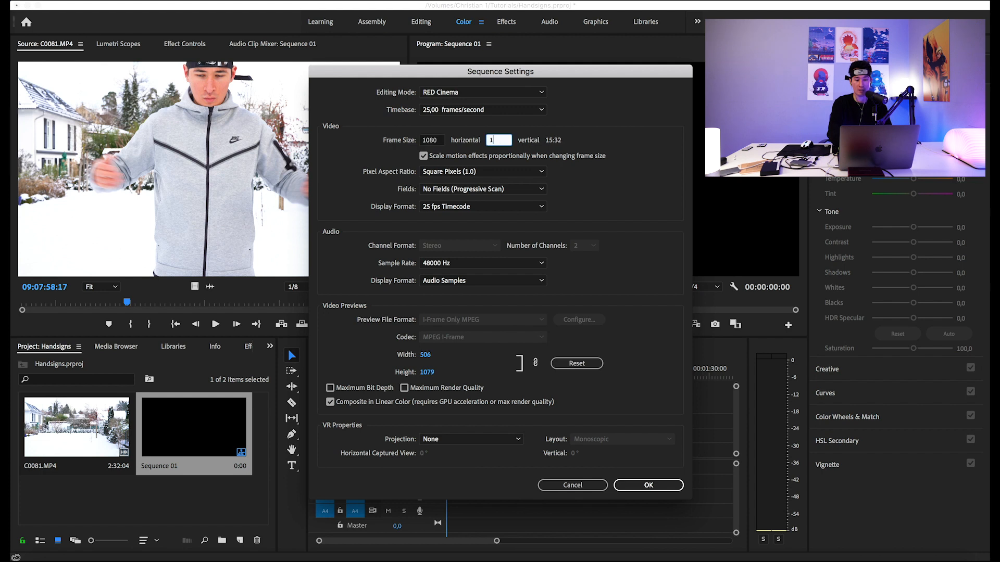
pyautogui.write('1920')
pyautogui.press('Return')
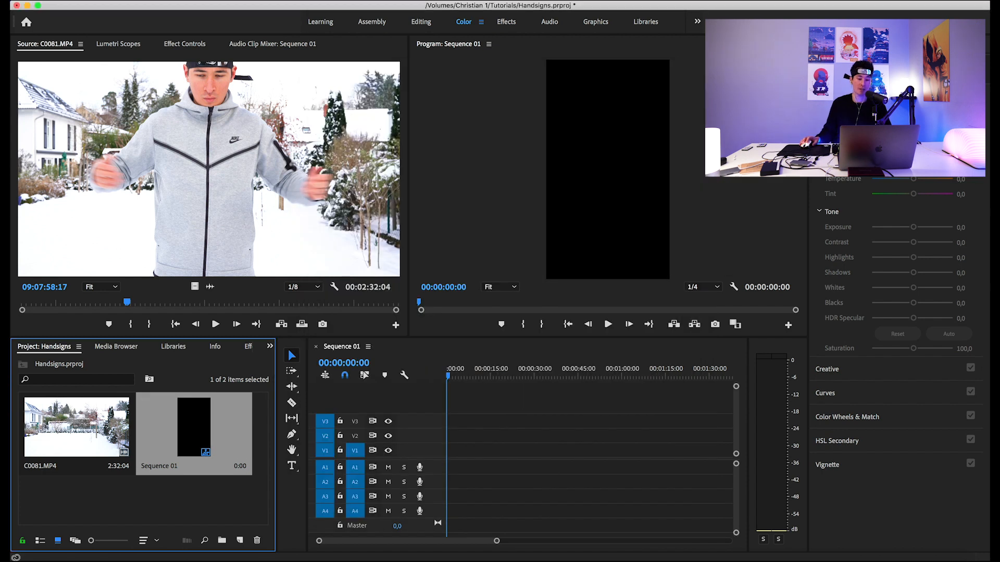
pyautogui.click(165, 502)
# Mark an 8-frame in-to-out range in C0081.MP4, ending at 09:07:37:19, where the pressed hands start to separate
pyautogui.moveTo(45, 302); pyautogui.dragTo(76, 304)
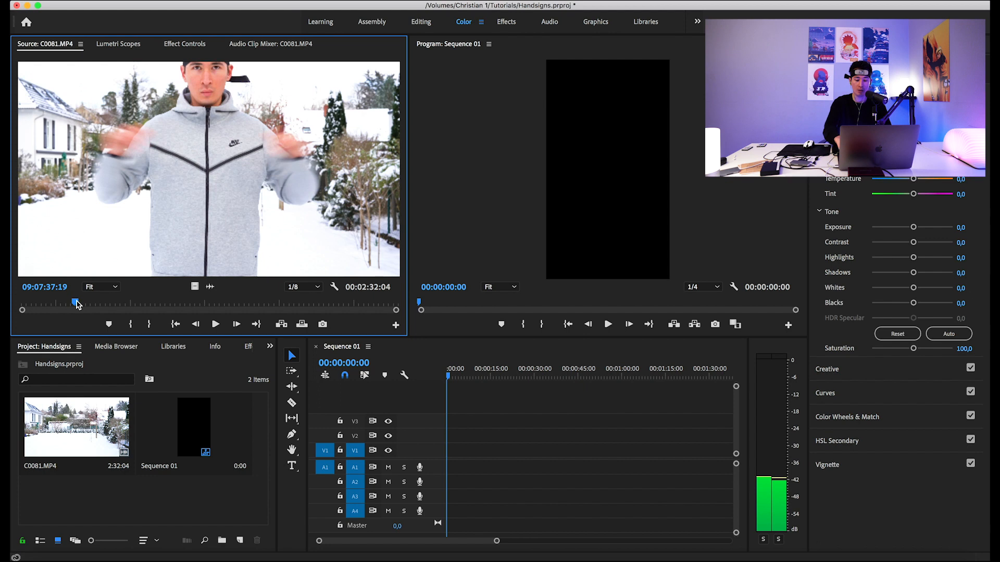
pyautogui.press('o')
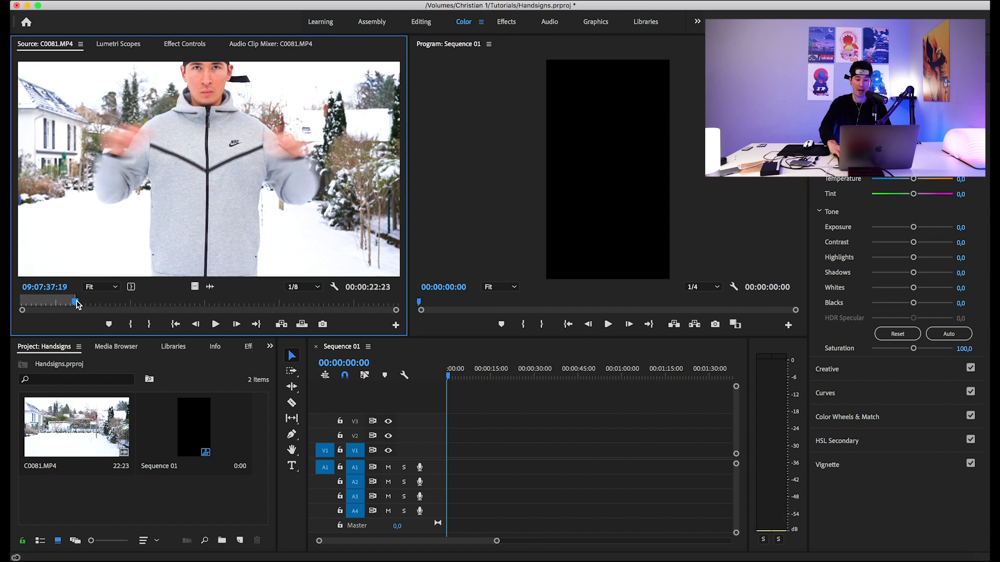
pyautogui.press('Left')
pyautogui.press('Left')
pyautogui.press('Left')
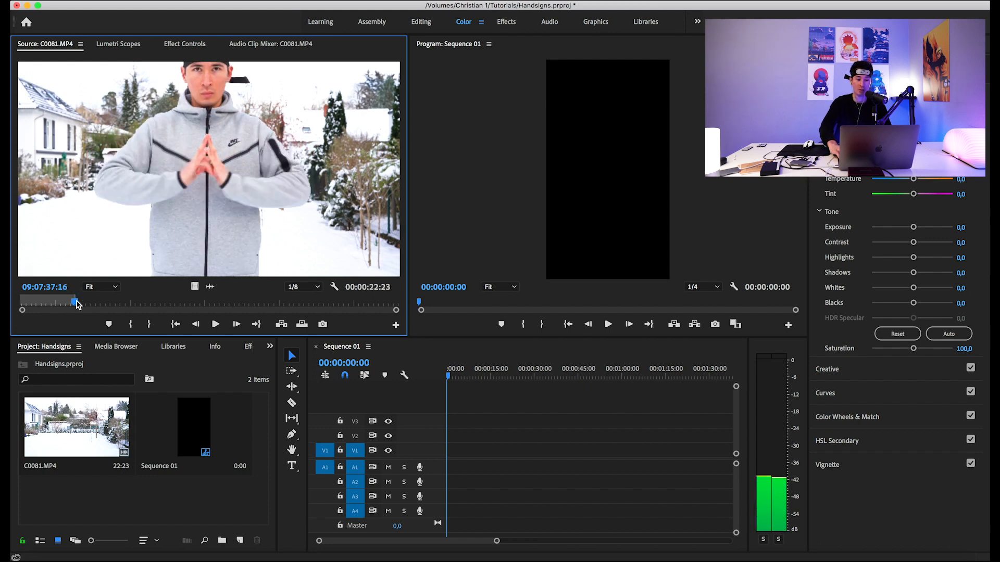
pyautogui.press('Left')
pyautogui.press('Left')
pyautogui.press('i')
# Place only the video of the marked range on track V1 at the start of Sequence 01, keeping the sequence's portrait settings
pyautogui.moveTo(194, 288); pyautogui.dragTo(449, 454)
pyautogui.click(576, 311)
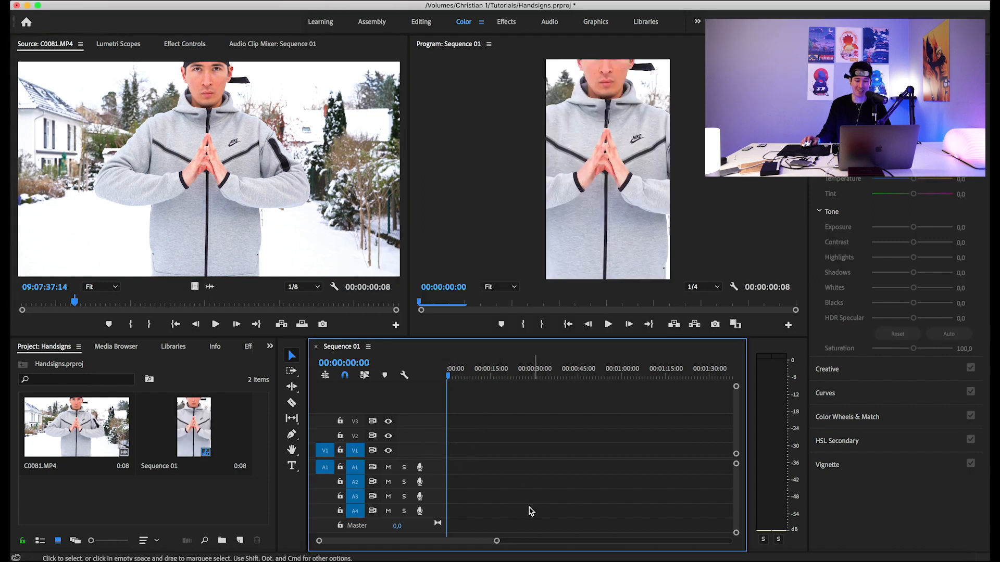
pyautogui.moveTo(497, 542); pyautogui.dragTo(404, 542)
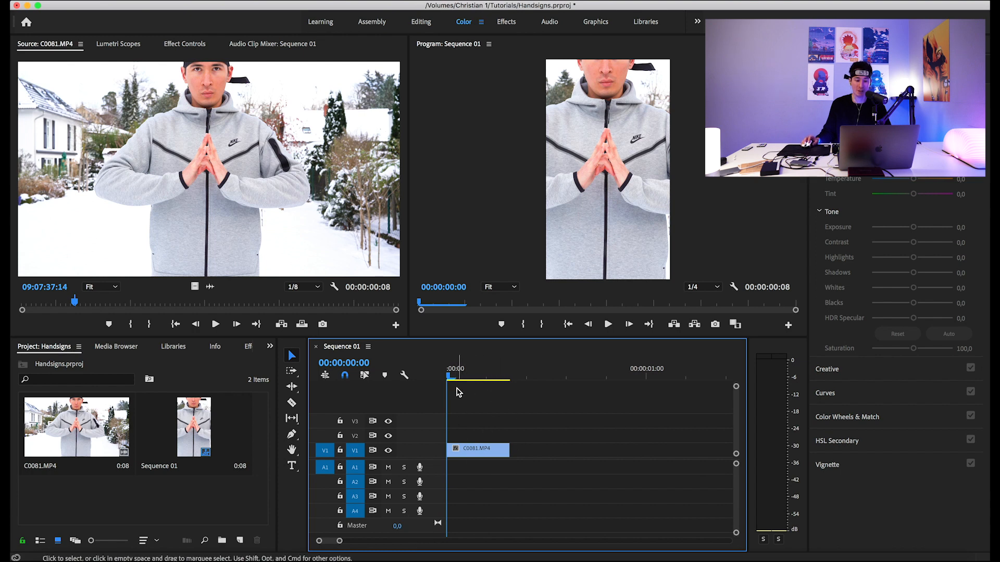
# Cut the C0081.MP4 clip on V1 in two at 00:00:00:04, just before the hands move apart
pyautogui.moveTo(452, 374); pyautogui.dragTo(479, 374)
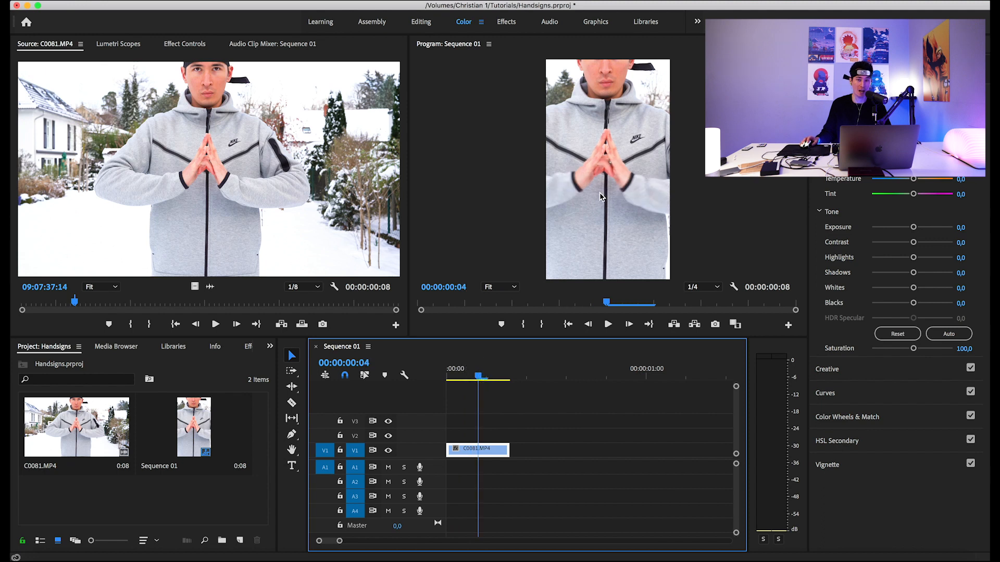
pyautogui.press('c')
pyautogui.click(485, 448)
pyautogui.click(479, 376)
pyautogui.press('v')
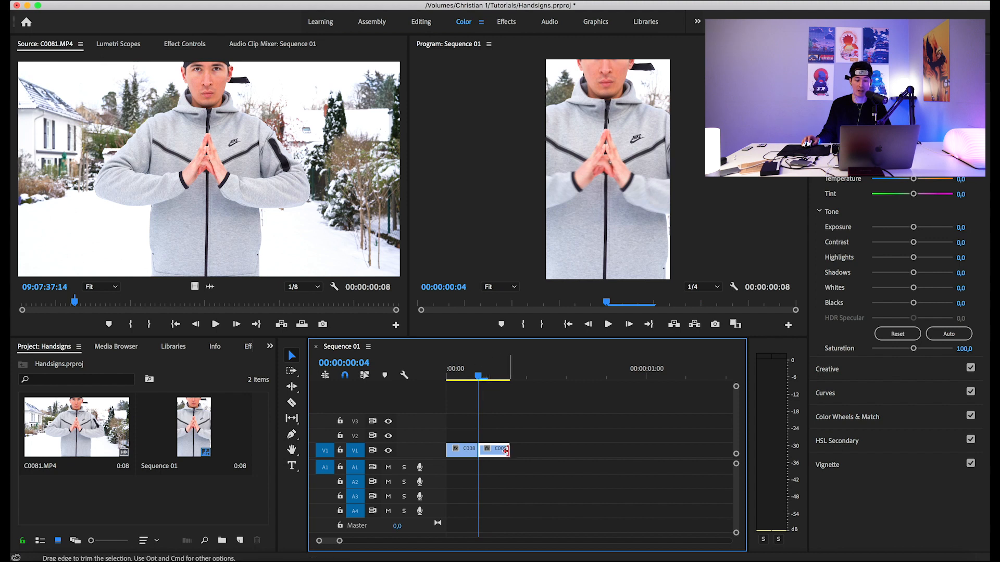
# Paste a copy of the second clip piece on V1 starting at 00:00:00:09 and compare its frames with the original piece
pyautogui.click(519, 378)
pyautogui.press('super+v')
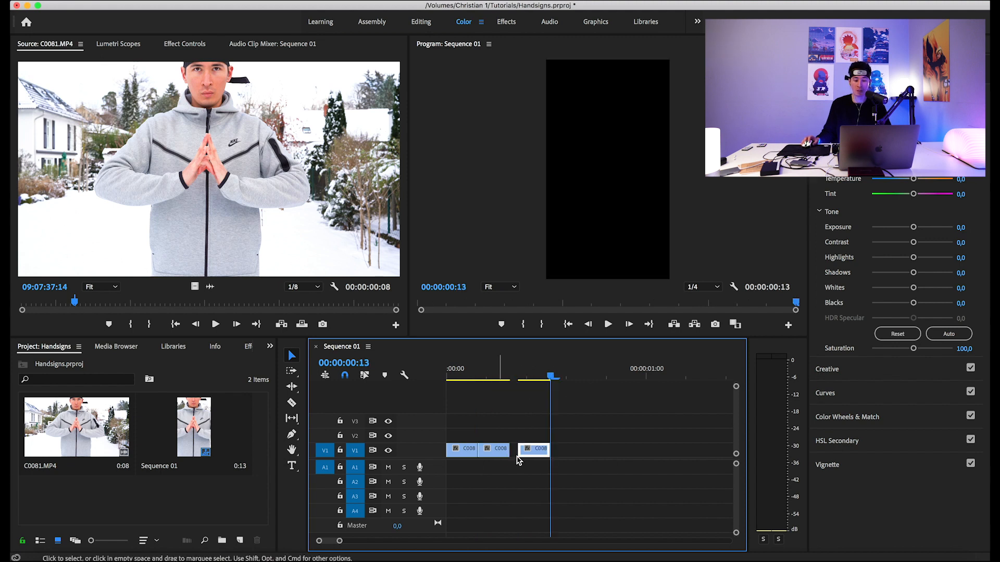
pyautogui.moveTo(458, 369); pyautogui.dragTo(486, 373)
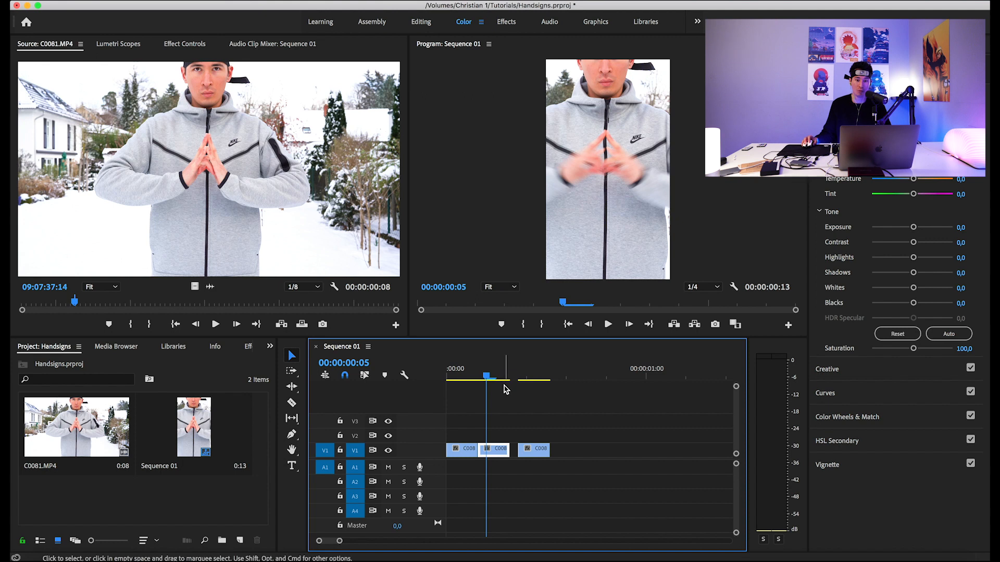
pyautogui.click(528, 375)
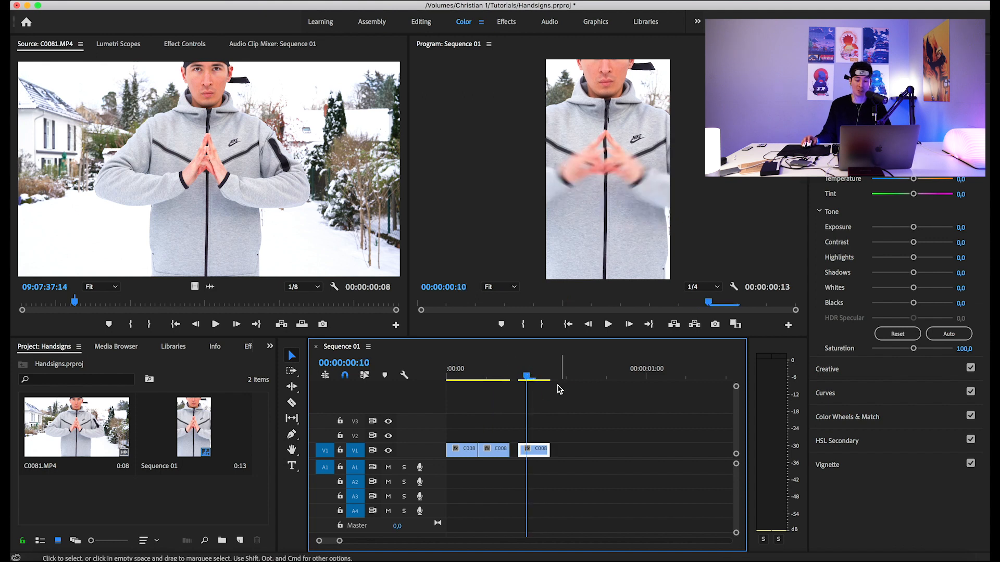
pyautogui.moveTo(526, 374)
pyautogui.mouseDown()
pyautogui.moveTo(551, 373)
pyautogui.moveTo(523, 372)
pyautogui.moveTo(534, 372)
pyautogui.mouseUp()
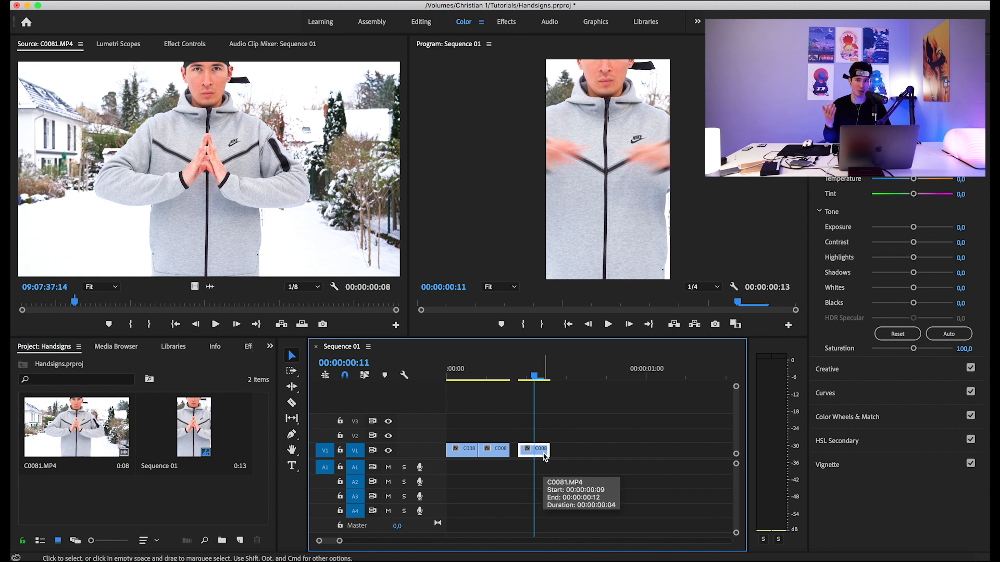
# Reverse the speed of the copied piece and move it to the sequence start, ahead of the other two pieces
pyautogui.rightClick(524, 448)
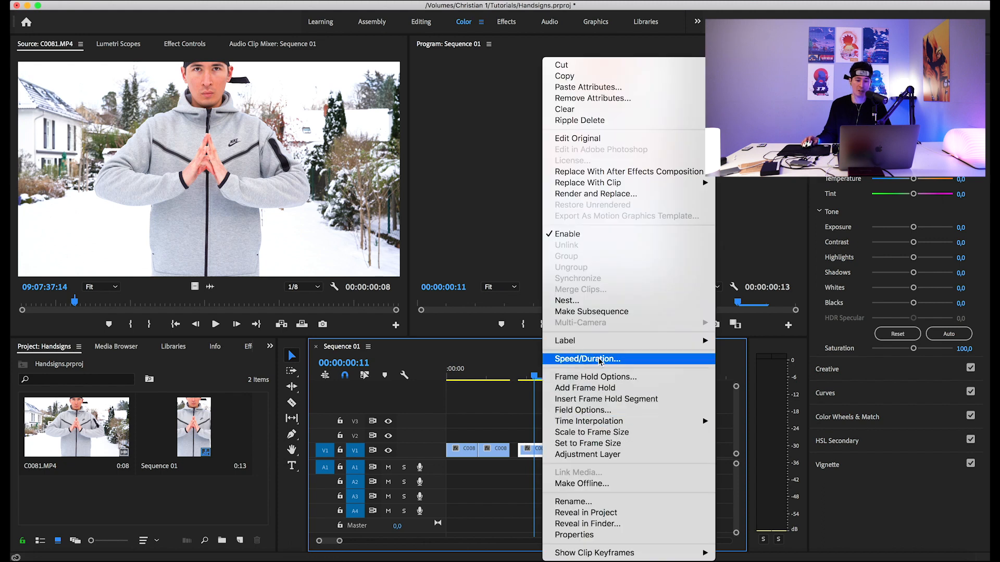
pyautogui.click(637, 360)
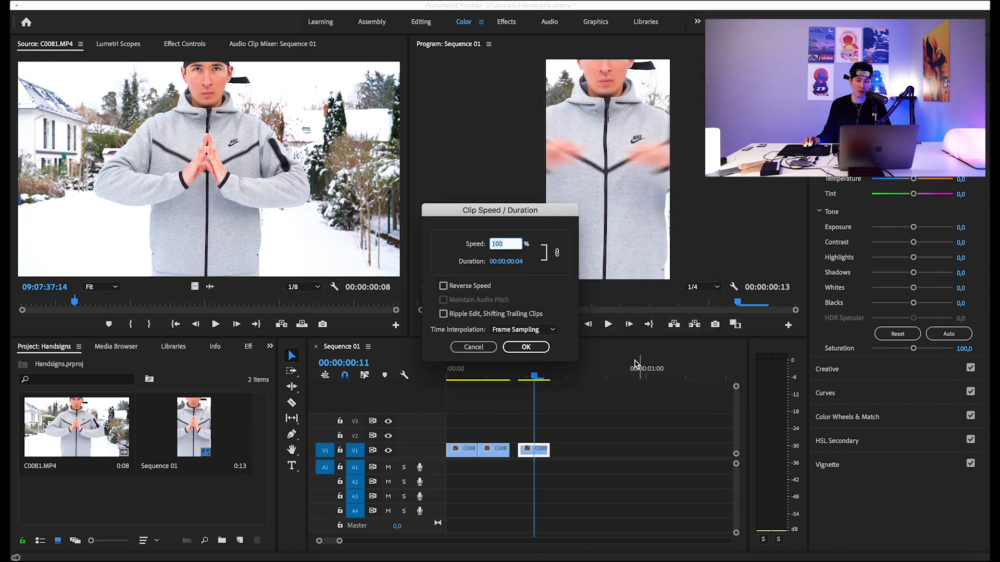
pyautogui.click(470, 287)
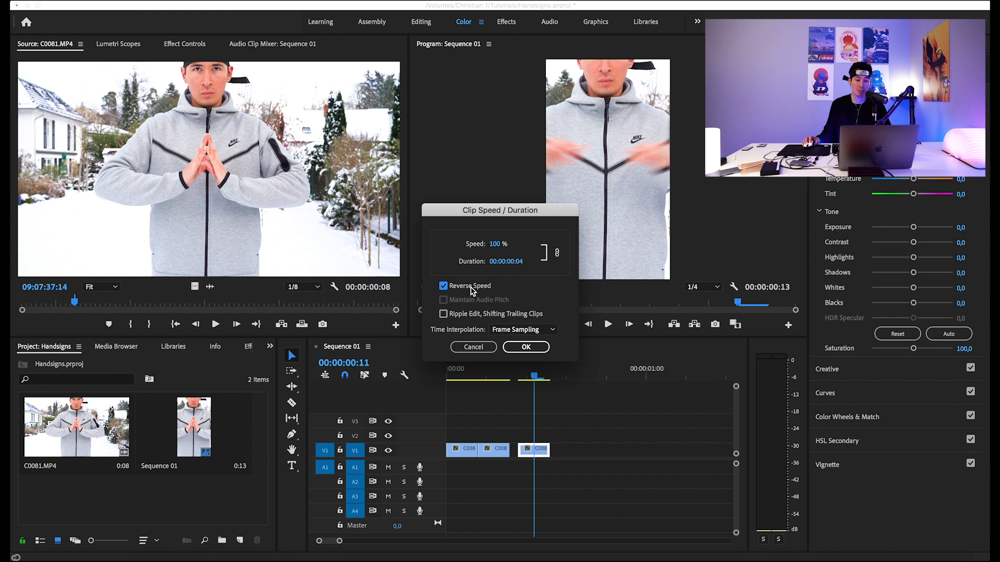
pyautogui.click(528, 346)
pyautogui.moveTo(513, 414)
pyautogui.mouseDown()
pyautogui.moveTo(445, 465)
pyautogui.moveTo(562, 451)
pyautogui.moveTo(458, 453)
pyautogui.mouseUp()
# Play the three-piece sequence from the start to check the hands coming together and separating again
pyautogui.press('Home')
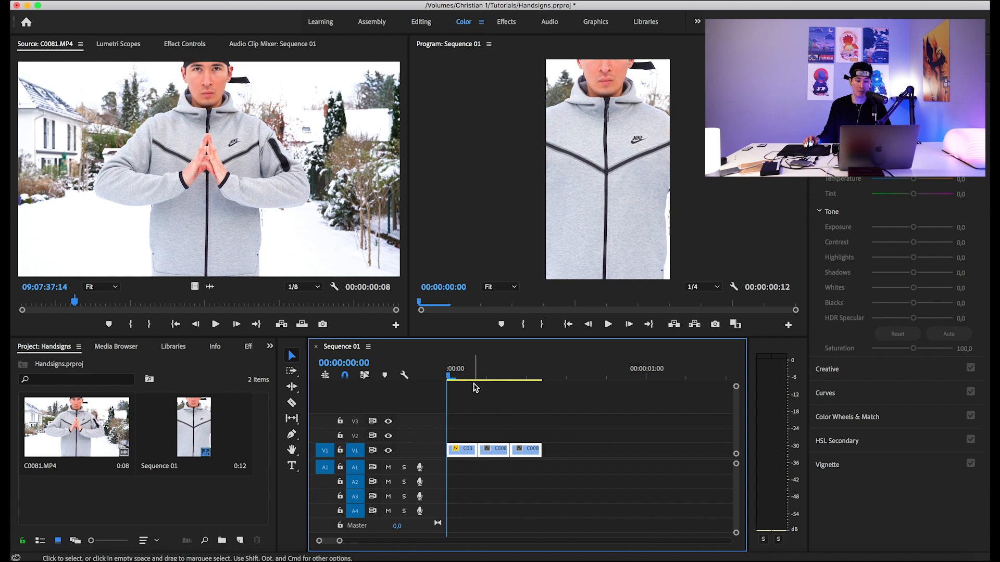
pyautogui.press('space')
pyautogui.press('space')
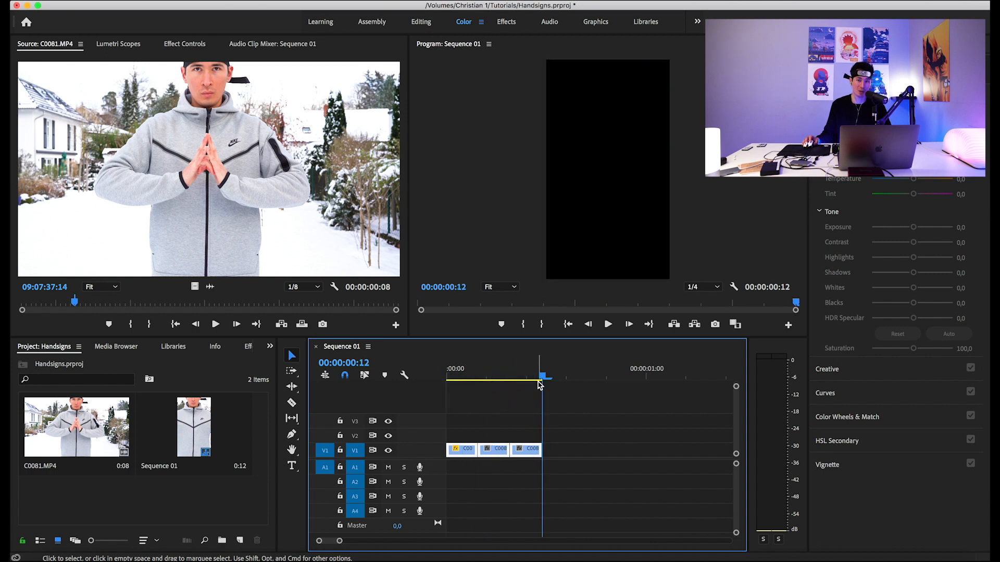
pyautogui.press('space')
pyautogui.press('space')
pyautogui.press('space')
pyautogui.press('Home')
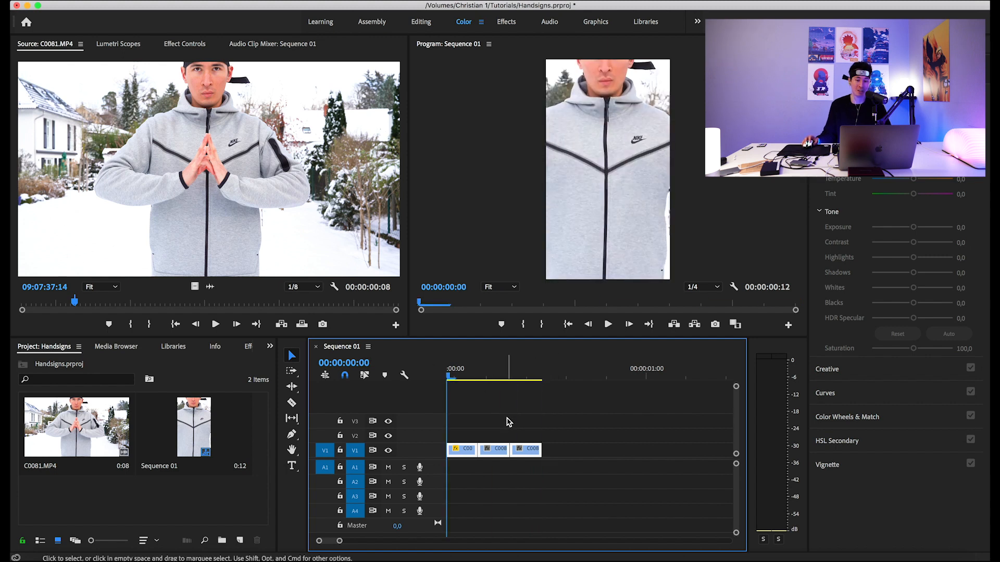
# Replay the sequence and inspect the joined-hands frame at 00:00:00:06
pyautogui.press('space')
pyautogui.press('space')
pyautogui.moveTo(512, 375); pyautogui.dragTo(496, 393)
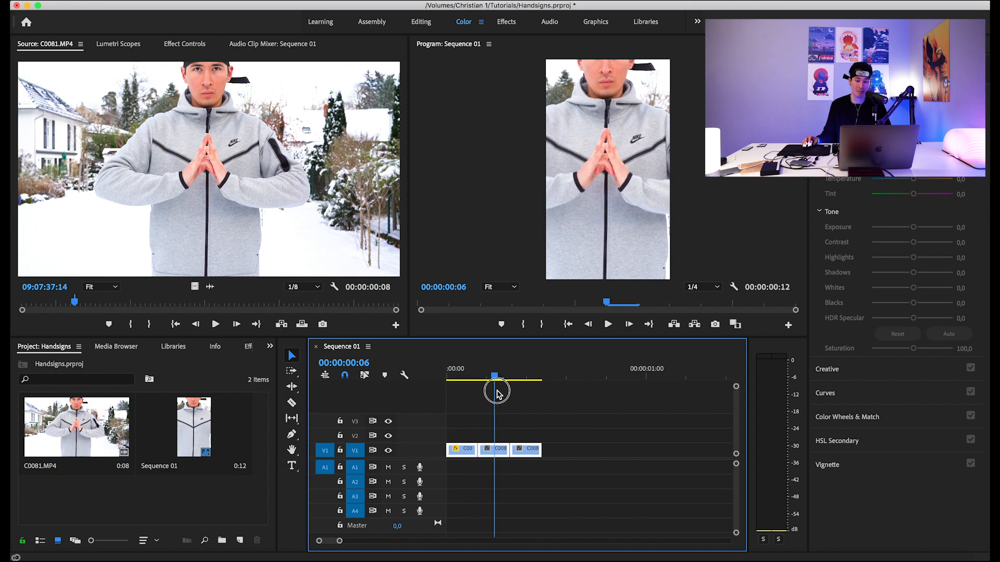
# Mark the second hand sign in the C0081.MP4 source, with the out point at 09:07:42:07 and the in point at 09:07:42:00
pyautogui.moveTo(83, 302); pyautogui.dragTo(86, 303)
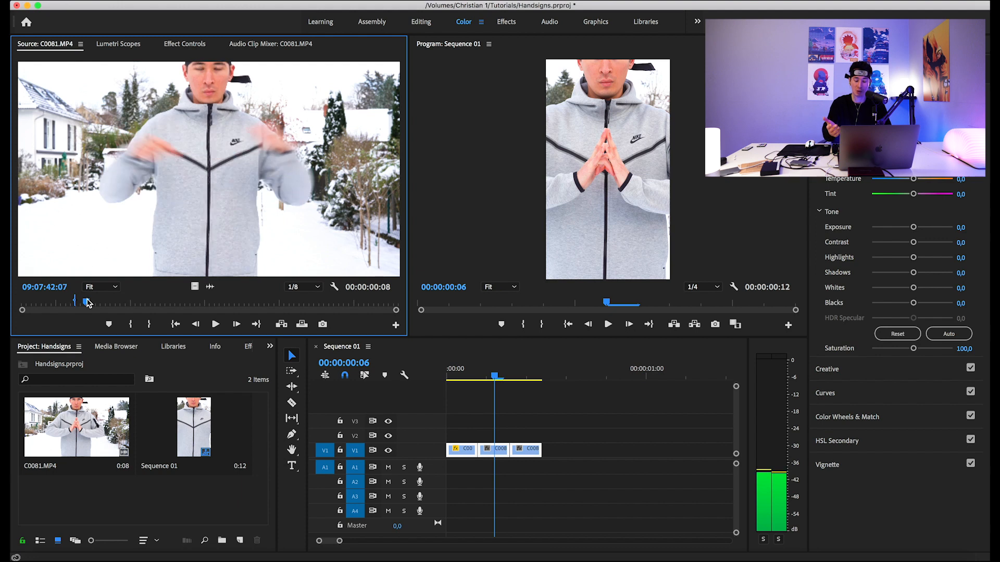
pyautogui.press('o')
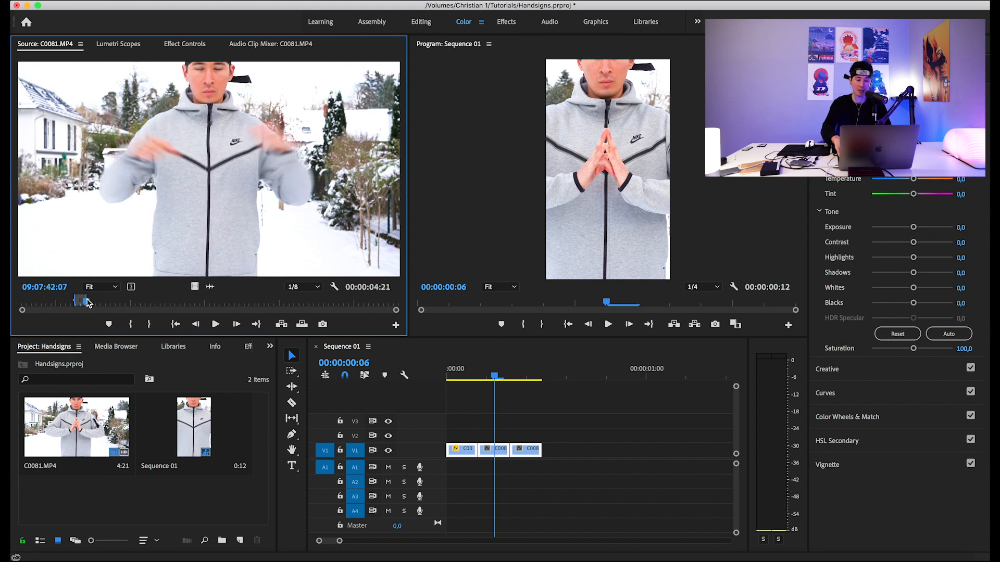
pyautogui.press('Left')
pyautogui.press('Left')
pyautogui.press('Left')
pyautogui.press('Left')
pyautogui.press('Left')
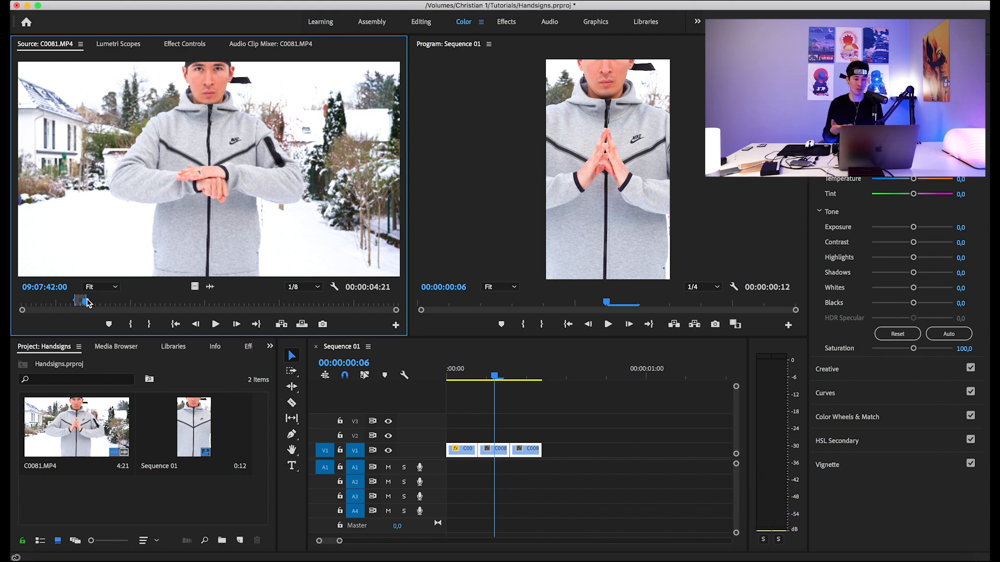
pyautogui.press('i')
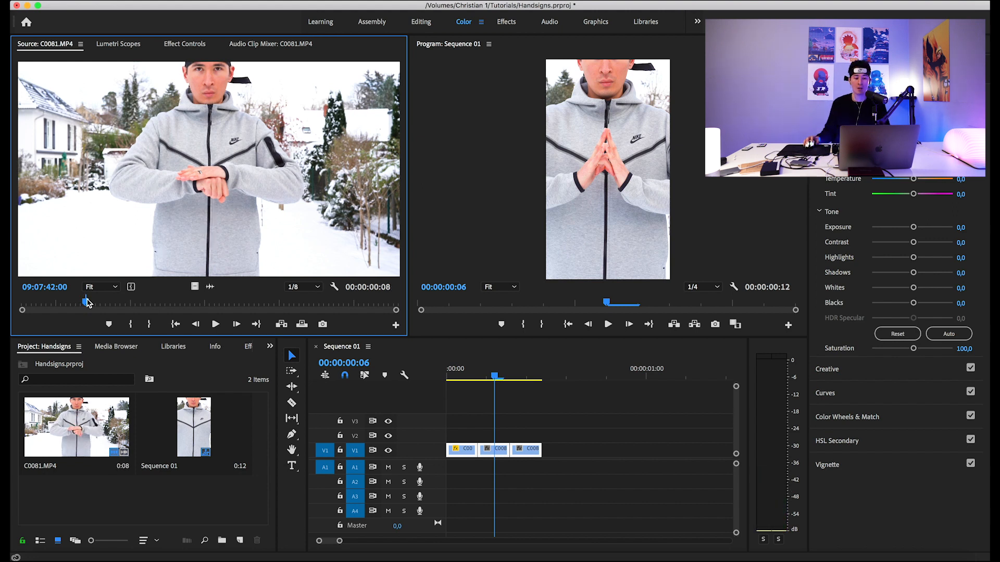
# Place the marked video on V2 starting at 00:00:00:04 and cut it in two at 00:00:00:09, as the hands start moving
pyautogui.moveTo(191, 285); pyautogui.dragTo(485, 439)
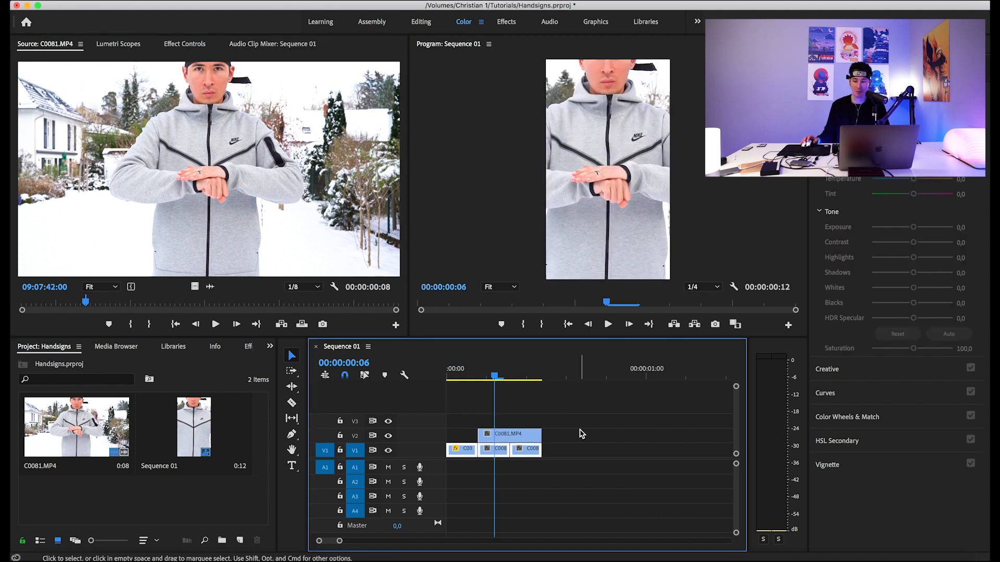
pyautogui.click(502, 439)
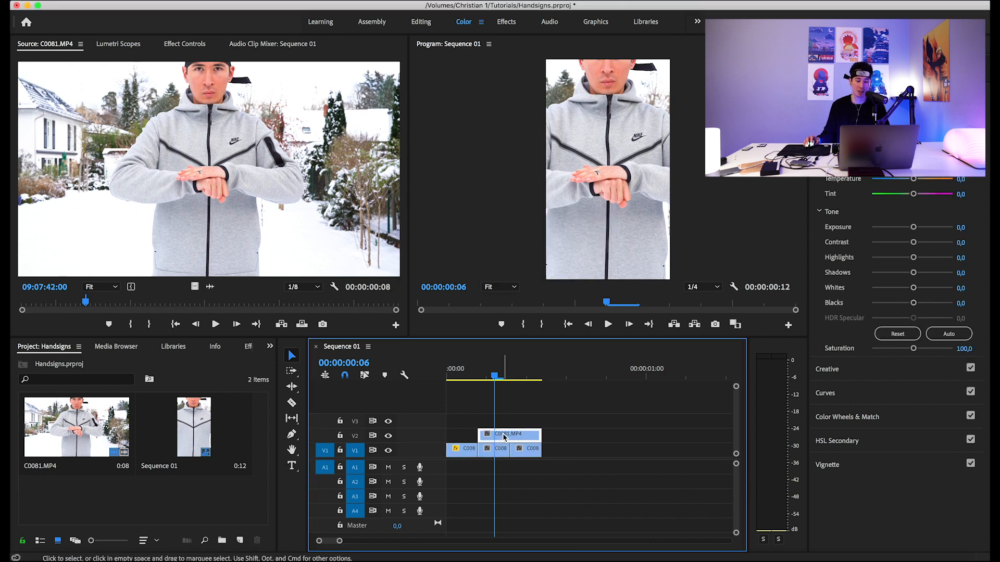
pyautogui.moveTo(492, 373); pyautogui.dragTo(510, 373)
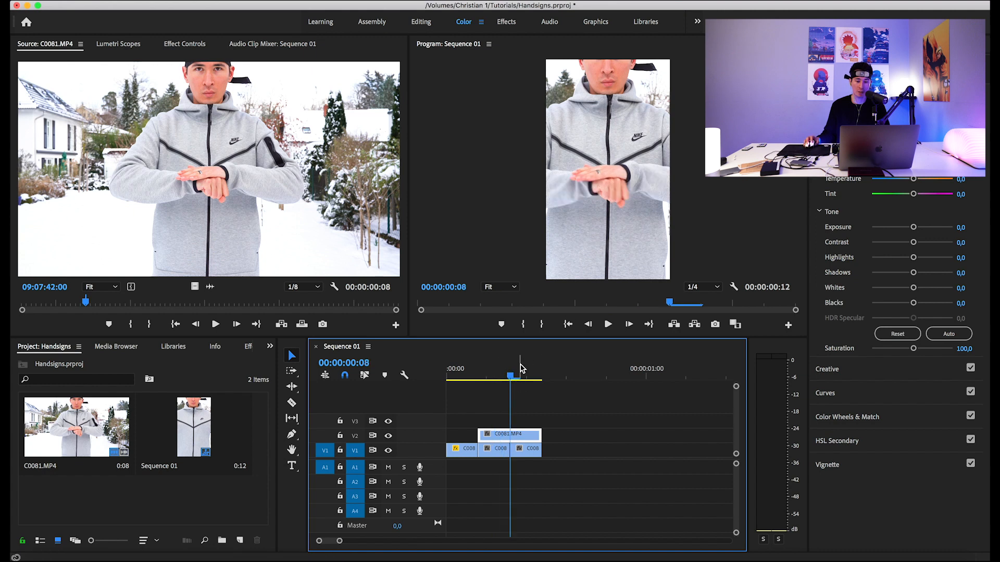
pyautogui.click(522, 368)
pyautogui.press('c')
pyautogui.click(519, 436)
pyautogui.press('v')
pyautogui.click(535, 439)
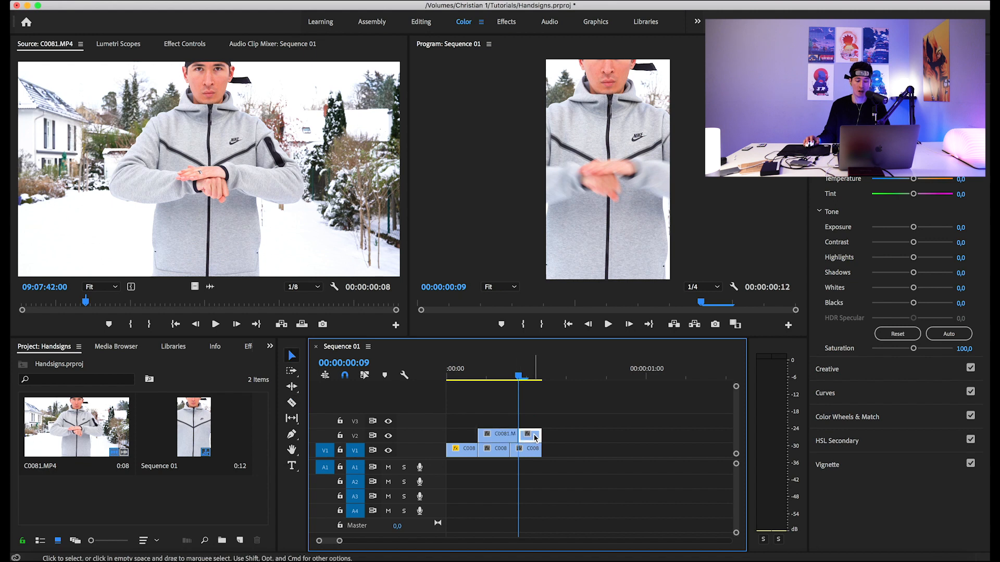
# Paste a copy of the second V2 piece on V1 starting at 00:00:00:13 and reverse its speed
pyautogui.click(553, 379)
pyautogui.press('super+v')
pyautogui.click(569, 375)
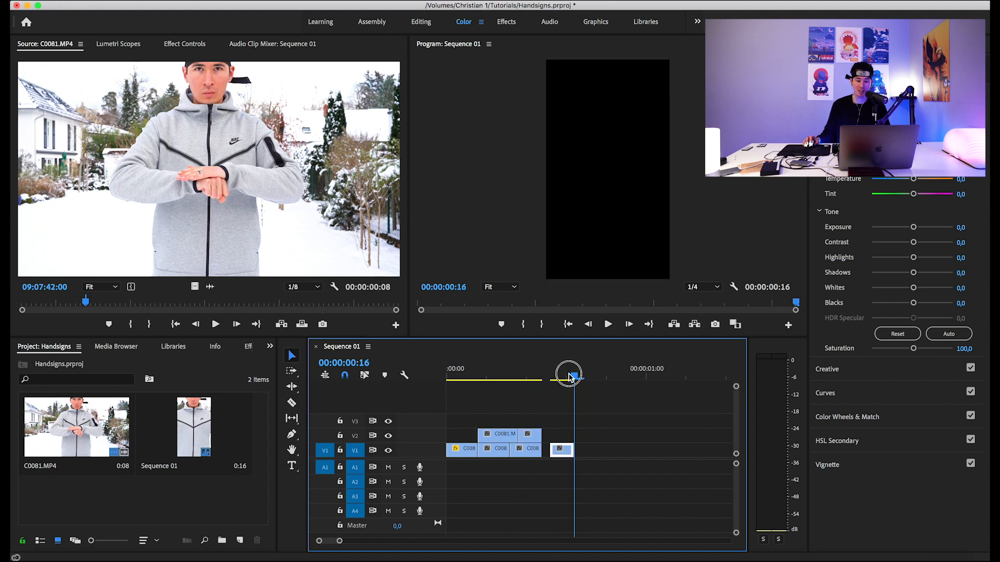
pyautogui.rightClick(567, 451)
pyautogui.click(613, 355)
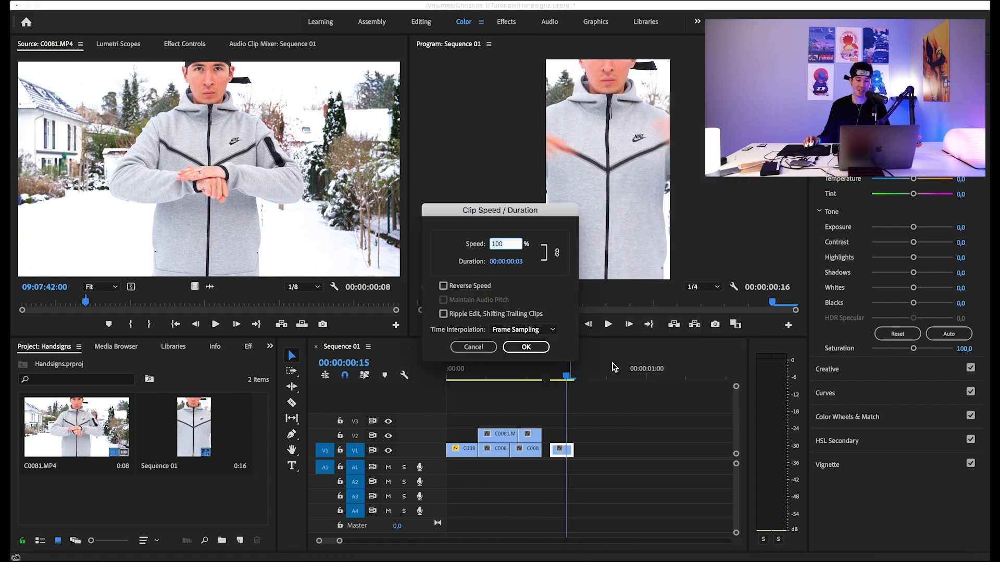
pyautogui.click(472, 286)
pyautogui.click(523, 347)
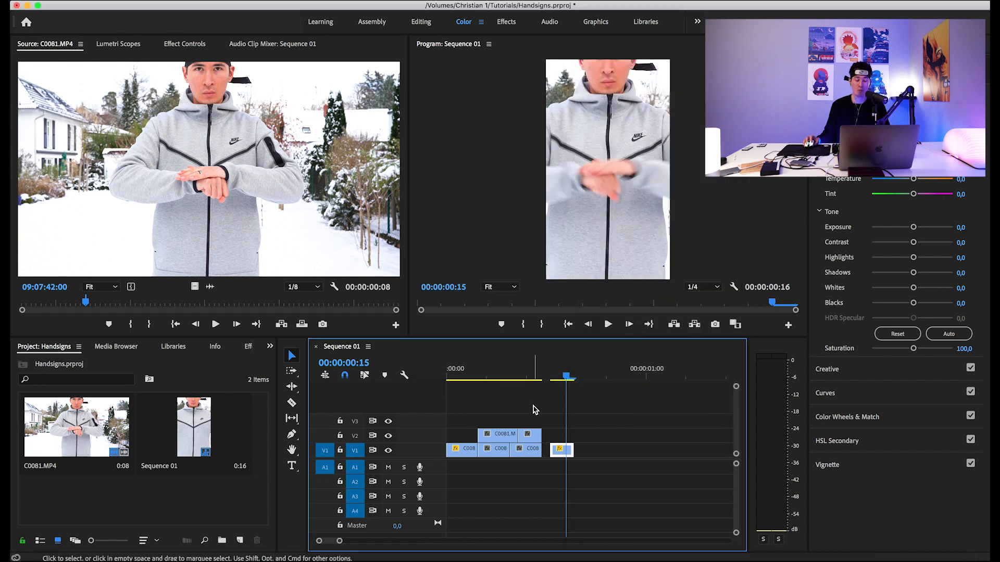
# Move the reversed copy onto V2 ahead of the other two pieces and line up all three with the V1 clips below
pyautogui.moveTo(561, 454); pyautogui.dragTo(463, 435)
pyautogui.moveTo(526, 411); pyautogui.dragTo(451, 440)
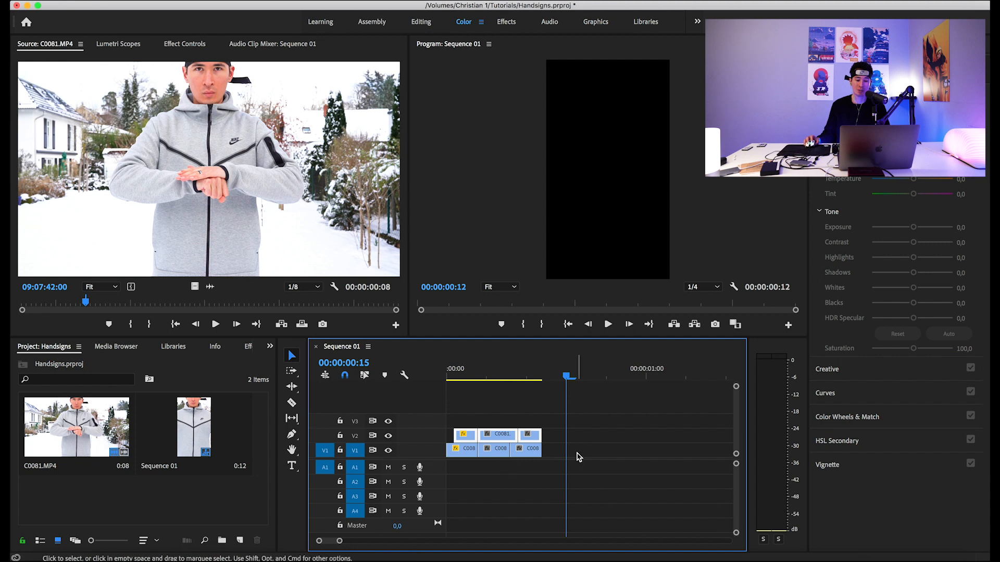
pyautogui.moveTo(525, 412); pyautogui.dragTo(451, 443)
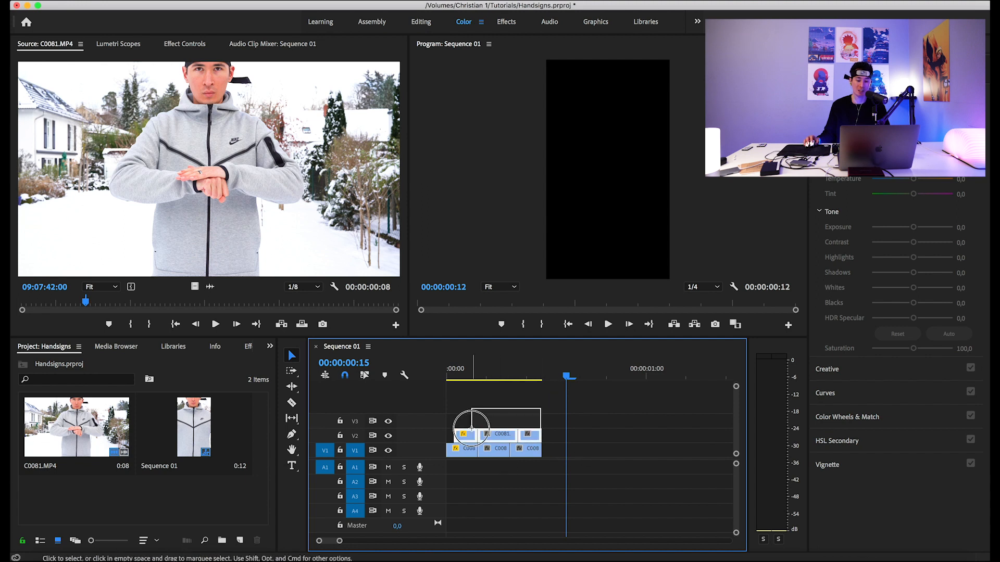
pyautogui.click(531, 415)
pyautogui.moveTo(535, 411); pyautogui.dragTo(542, 435)
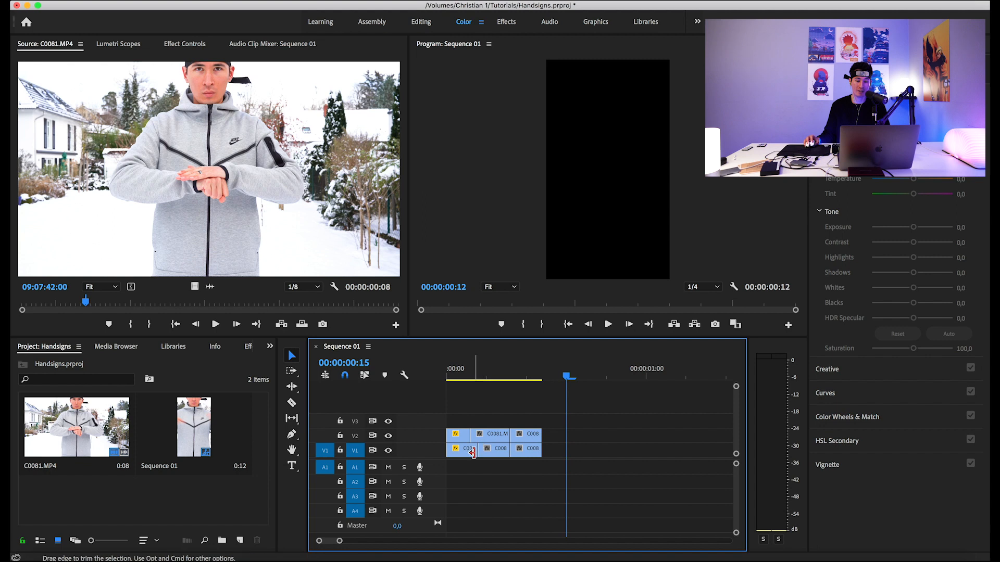
pyautogui.moveTo(475, 436); pyautogui.dragTo(446, 436)
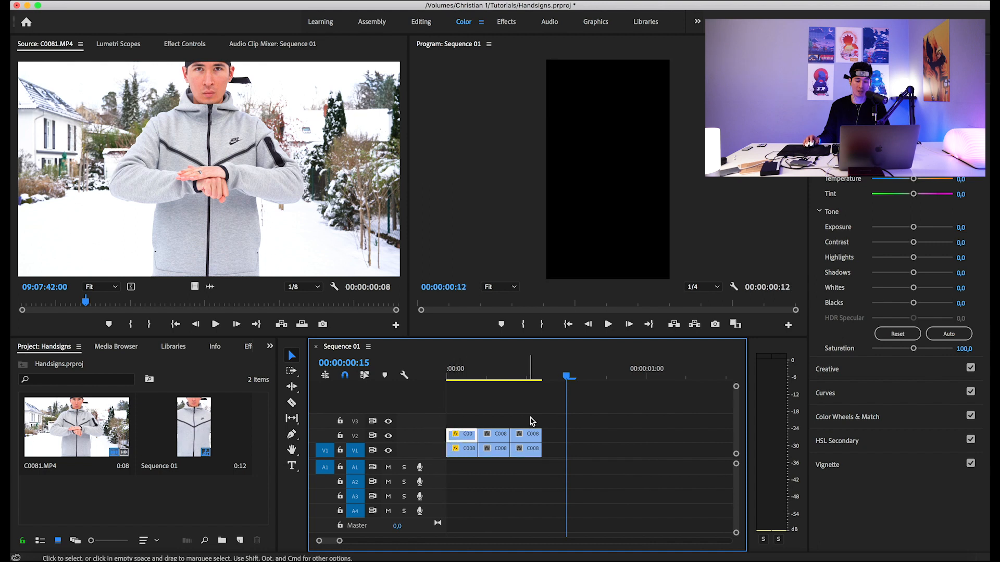
# Move the three V2 pieces onto V1 directly behind the first hand-sign group
pyautogui.moveTo(465, 376); pyautogui.dragTo(447, 380)
pyautogui.moveTo(560, 419); pyautogui.dragTo(461, 437)
pyautogui.moveTo(462, 436); pyautogui.dragTo(558, 450)
# Play the six-piece sequence from the start and scrub through the second hand sign to check the transition
pyautogui.click(447, 378)
pyautogui.press('space')
pyautogui.press('space')
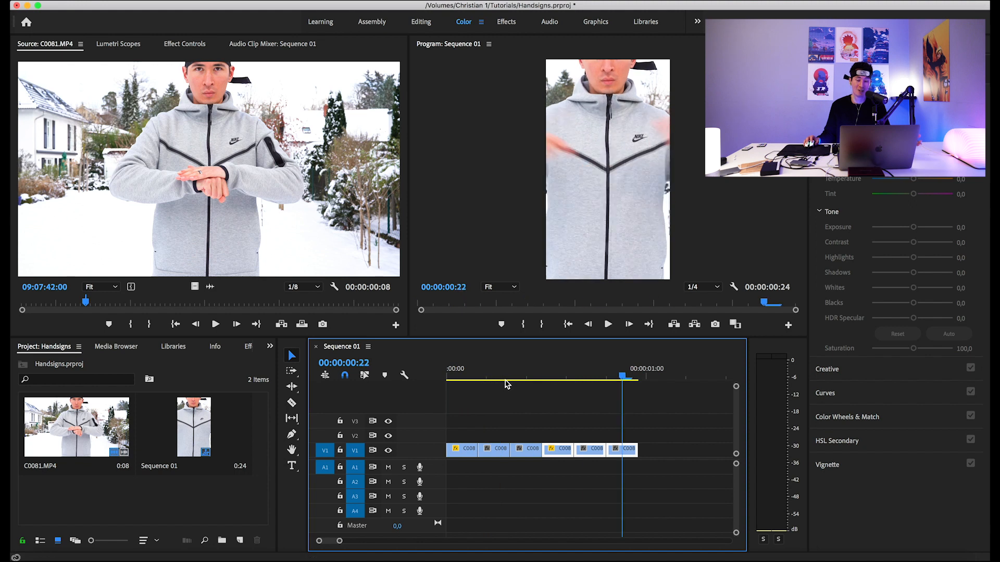
pyautogui.click(548, 376)
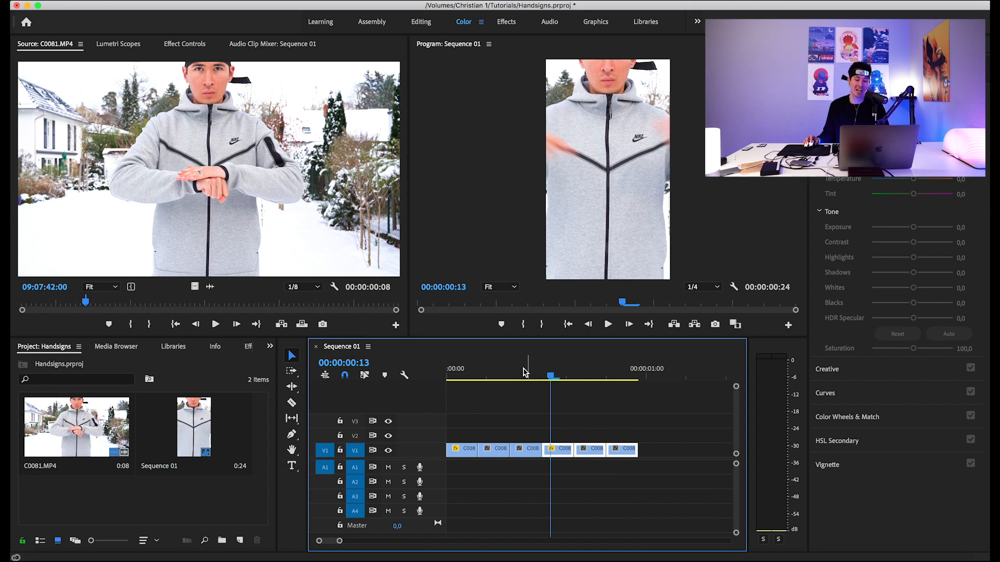
pyautogui.moveTo(340, 541); pyautogui.dragTo(358, 545)
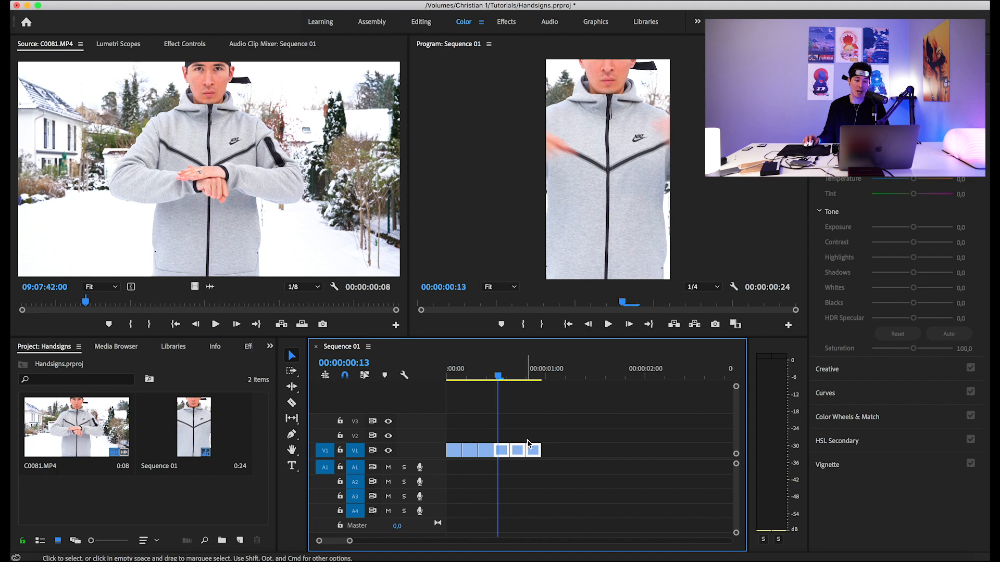
pyautogui.moveTo(498, 376); pyautogui.dragTo(518, 379)
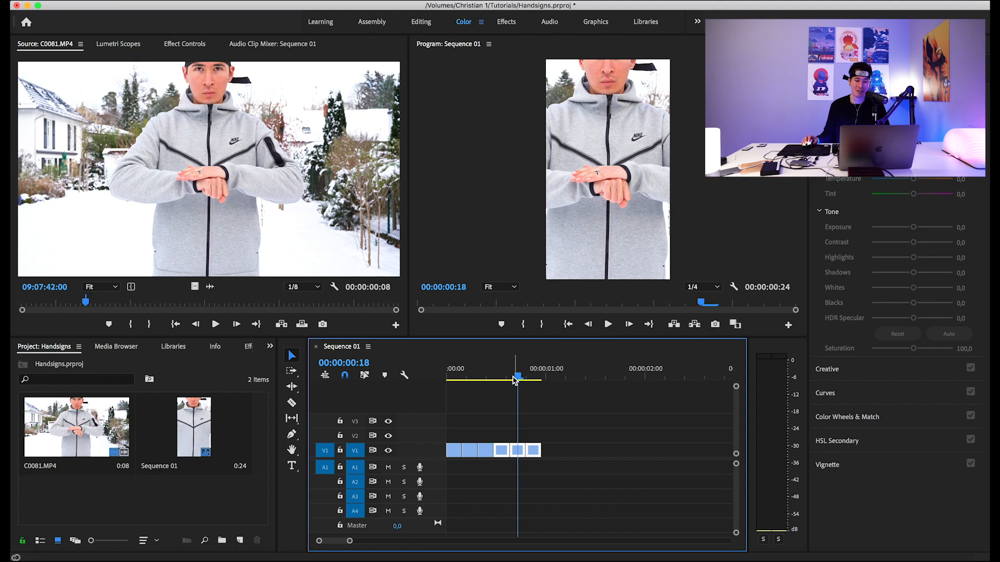
# Find another hand sign further along in the C0081.MP4 source and set the out point at 09:09:14:00, where the hands are apart
pyautogui.moveTo(91, 305); pyautogui.dragTo(343, 312)
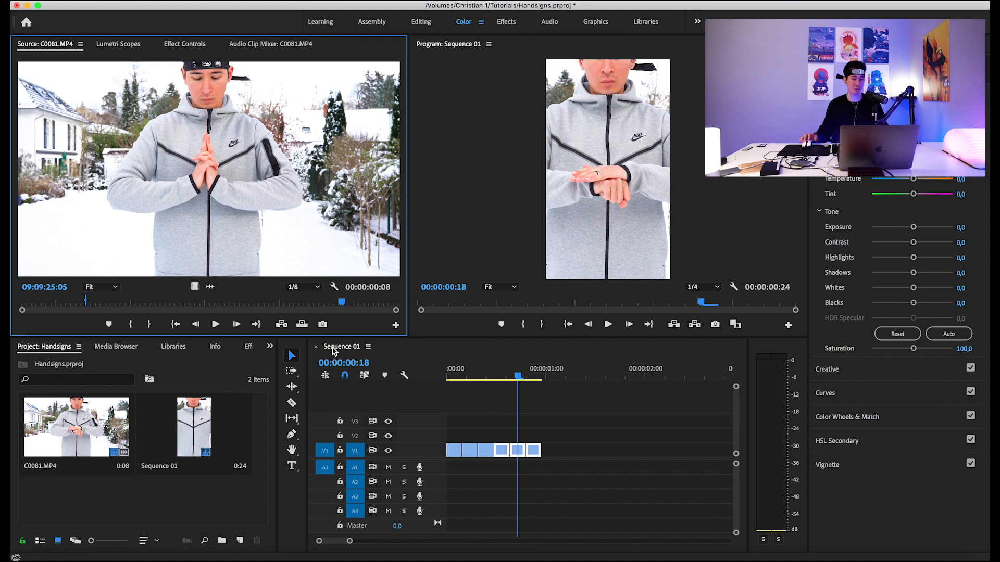
pyautogui.moveTo(302, 301)
pyautogui.mouseDown()
pyautogui.moveTo(334, 301)
pyautogui.moveTo(316, 307)
pyautogui.mouseUp()
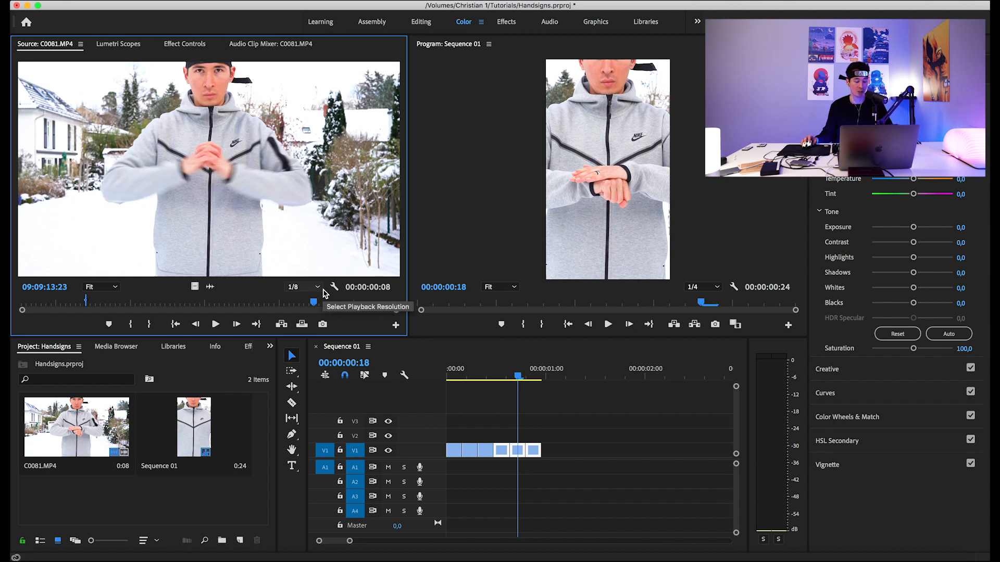
pyautogui.click(315, 305)
pyautogui.moveTo(315, 305); pyautogui.dragTo(314, 303)
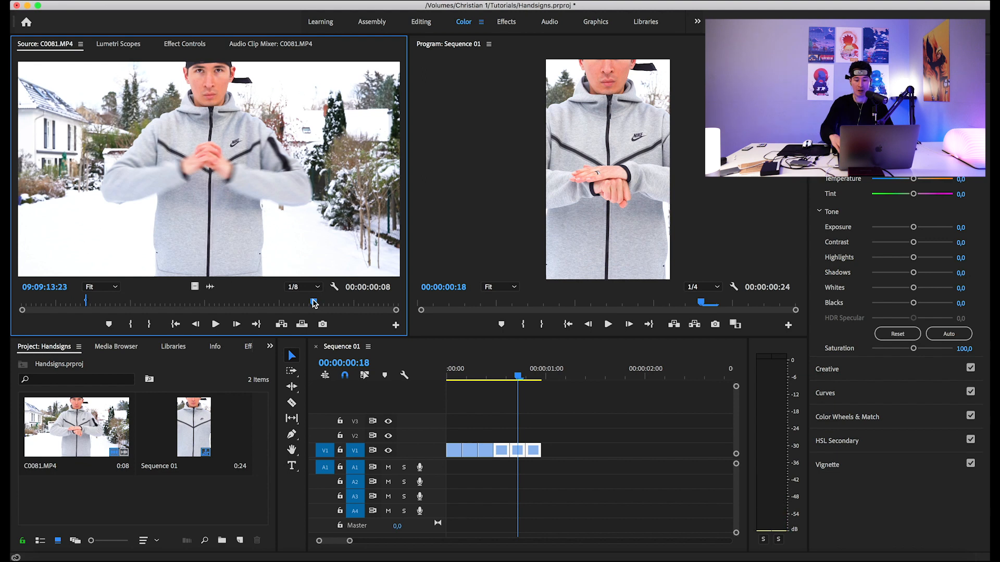
pyautogui.press('Right')
pyautogui.press('Right')
pyautogui.press('o')
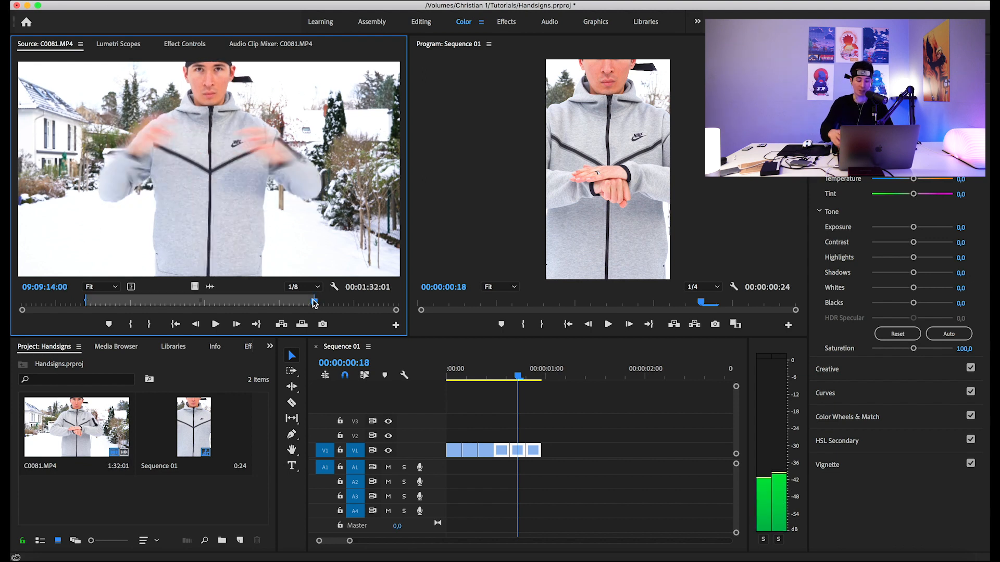
# Set the source in point at 09:09:13:18, while the hands are still clasped
pyautogui.press('Left')
pyautogui.press('Left')
pyautogui.press('Left')
pyautogui.press('Left')
pyautogui.press('Left')
pyautogui.press('Left')
pyautogui.press('Left')
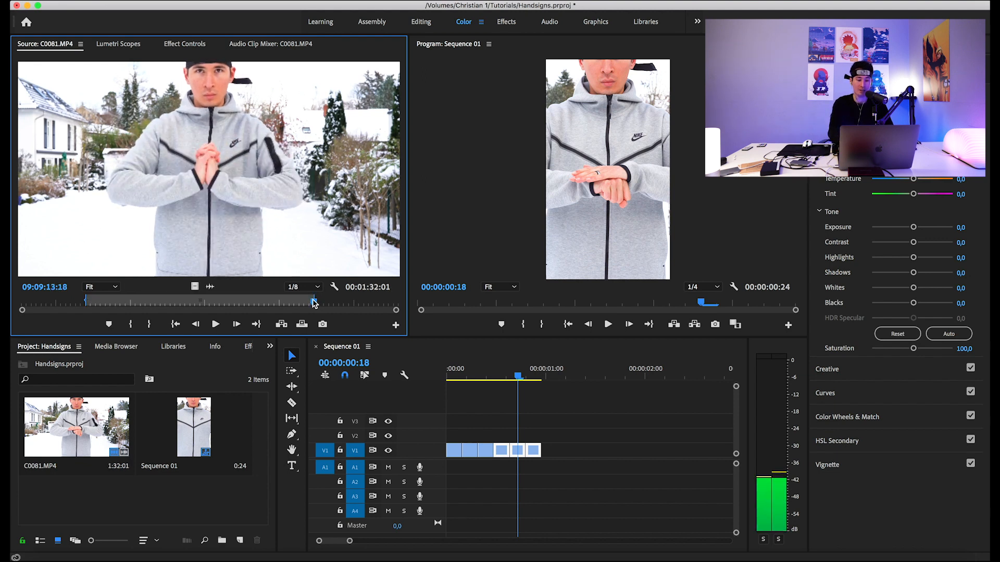
pyautogui.press('i')
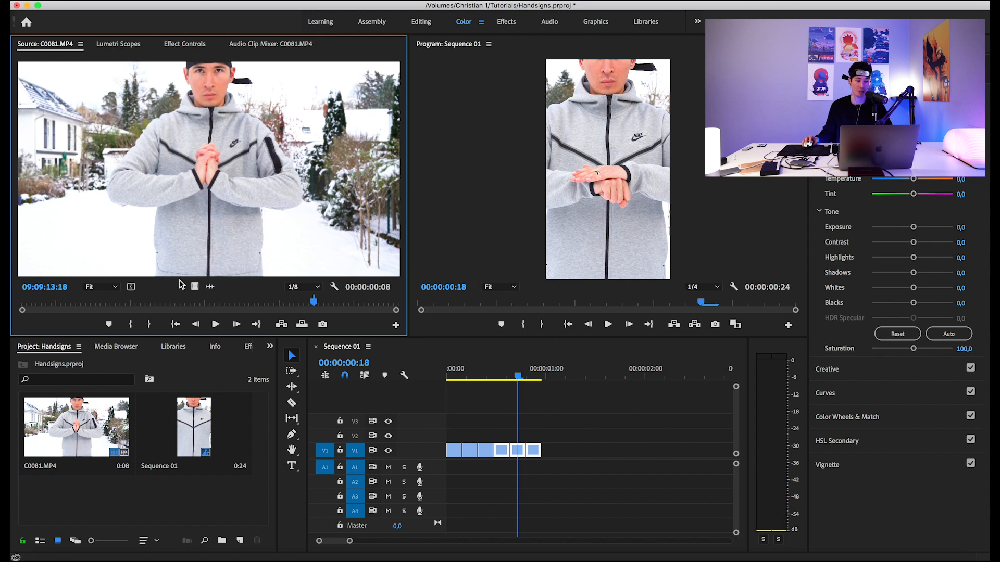
# Add the marked video to the end of V1 and cut it in two at 00:00:01:03, just before the hands separate
pyautogui.moveTo(194, 286); pyautogui.dragTo(560, 450)
pyautogui.moveTo(548, 368); pyautogui.dragTo(558, 371)
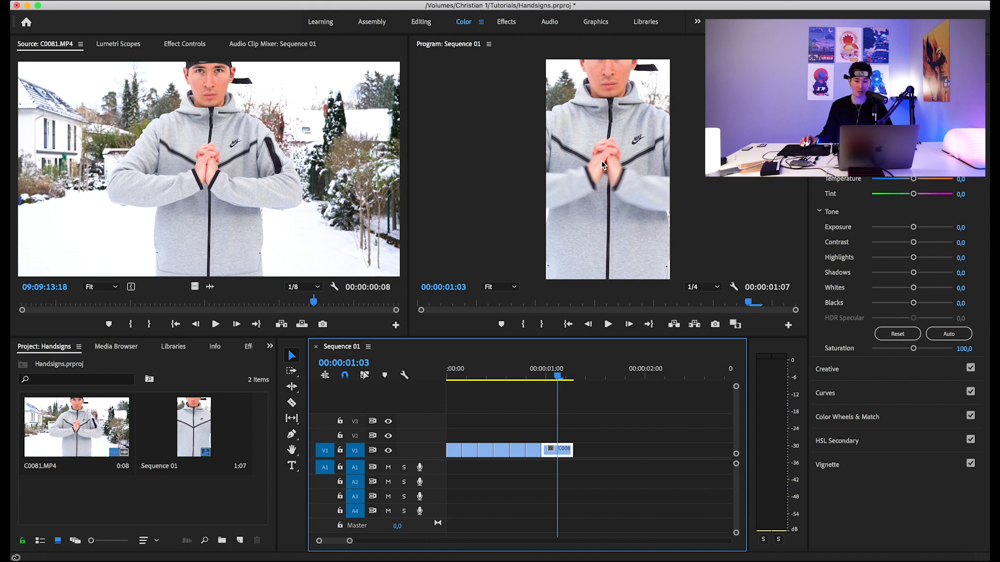
pyautogui.press('c')
pyautogui.click(558, 451)
pyautogui.press('v')
pyautogui.click(567, 453)
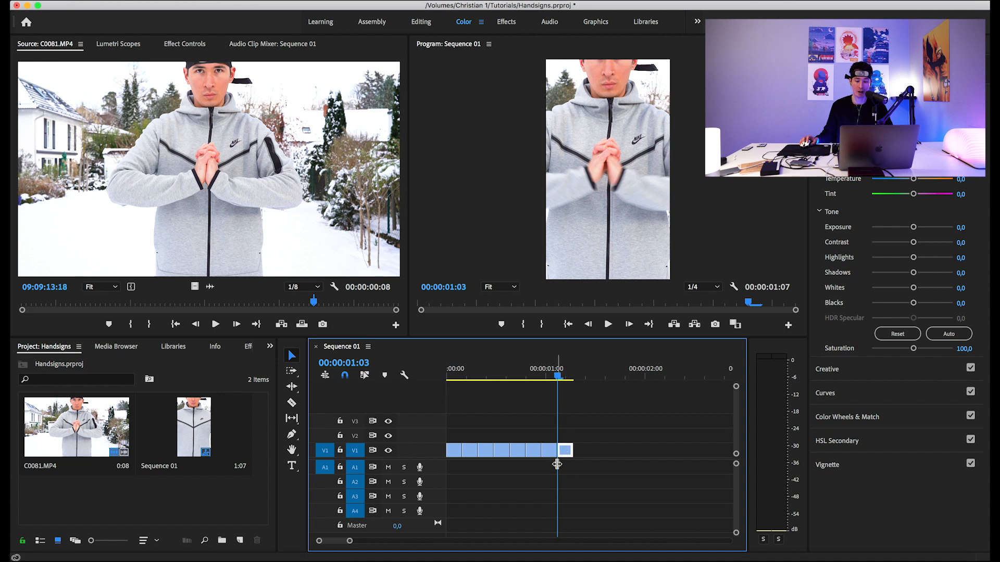
# Paste a copy of the last V1 piece starting at 00:00:01:10 and reverse its speed
pyautogui.click(587, 378)
pyautogui.press('super+v')
pyautogui.click(592, 454)
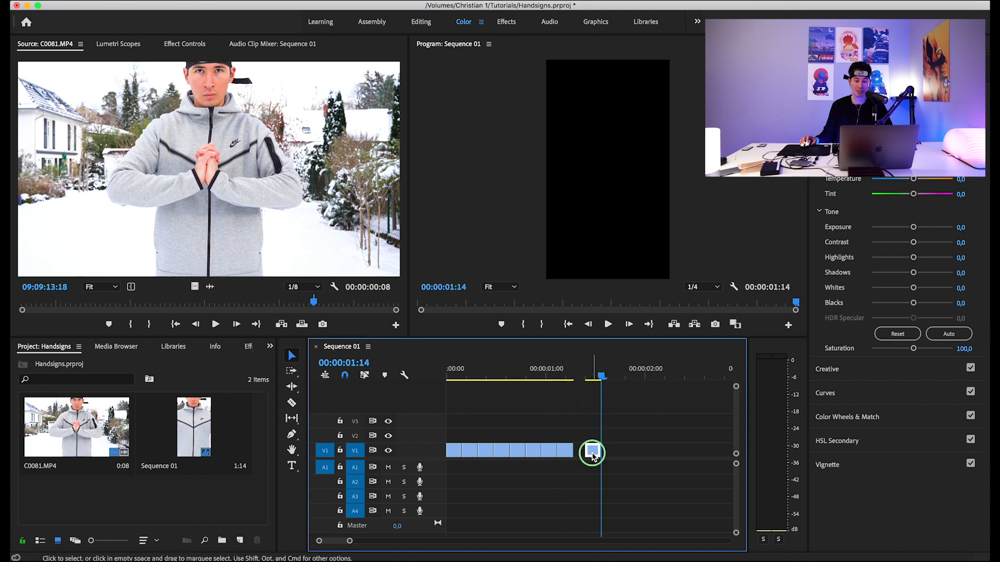
pyautogui.rightClick(592, 454)
pyautogui.click(620, 355)
pyautogui.click(464, 289)
pyautogui.click(526, 347)
# Delete the first six clips on V1, move the remaining three-piece group to the sequence start and scrub through it
pyautogui.moveTo(452, 377); pyautogui.dragTo(513, 376)
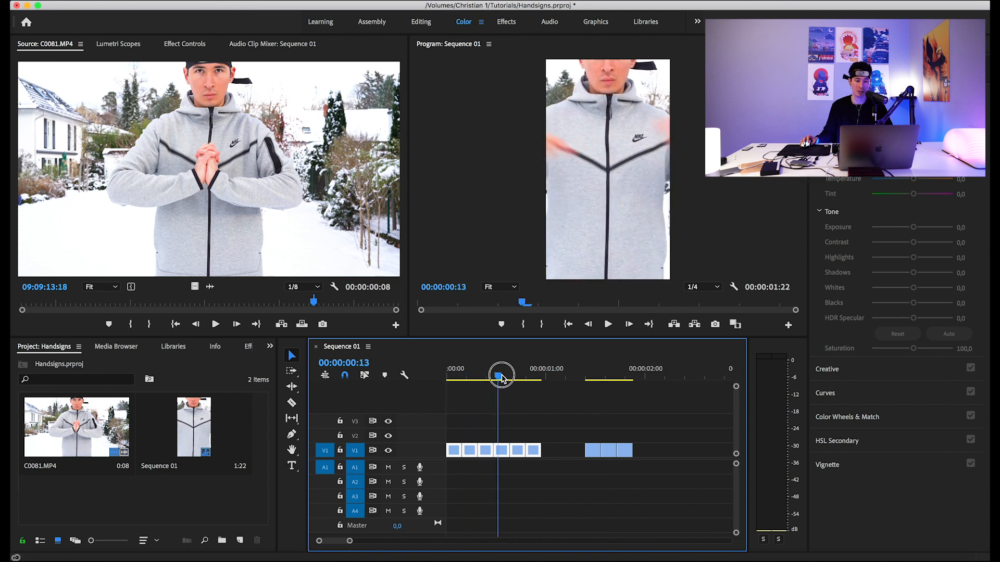
pyautogui.moveTo(540, 420); pyautogui.dragTo(441, 454)
pyautogui.press('Delete')
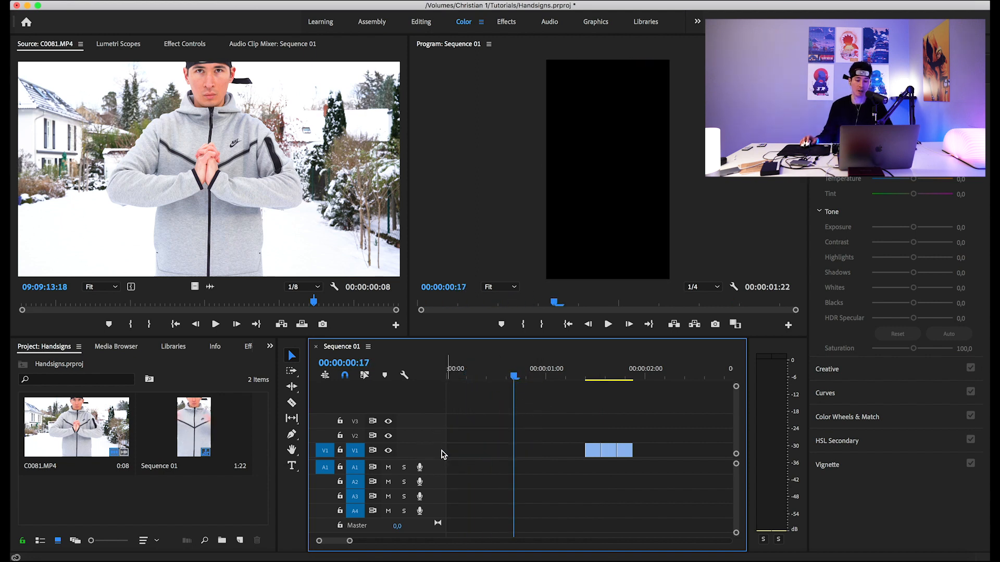
pyautogui.moveTo(592, 450); pyautogui.dragTo(438, 447)
pyautogui.moveTo(459, 377); pyautogui.dragTo(490, 379)
# Find the pressed-palms hand sign in the C0081.MP4 source and set the out point at 09:09:00:01, where the hands are apart
pyautogui.moveTo(329, 302); pyautogui.dragTo(279, 289)
pyautogui.press('Right')
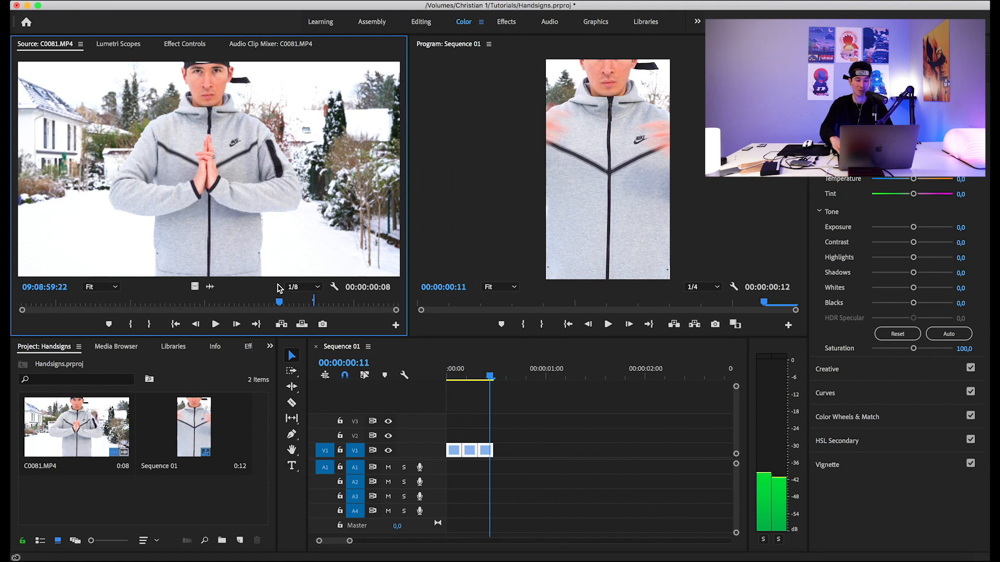
pyautogui.press('Right')
pyautogui.press('Right')
pyautogui.press('Right')
pyautogui.press('Right')
pyautogui.hotkey('alt', 'x')
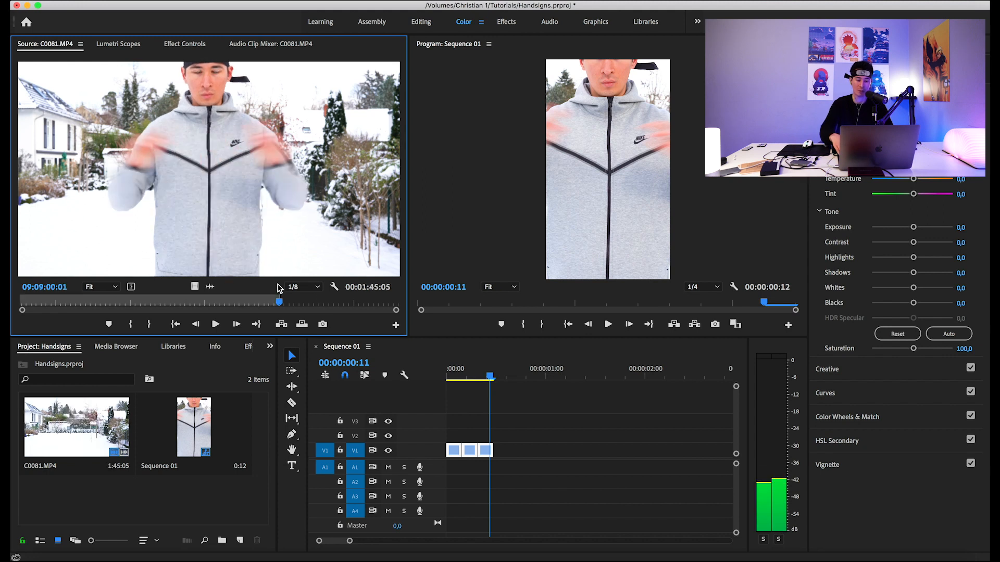
# Set the source in point at 09:08:59:20 and place the marked video on V2, ending flush with the V1 clips
pyautogui.press('Left')
pyautogui.press('Left')
pyautogui.press('Left')
pyautogui.press('Left')
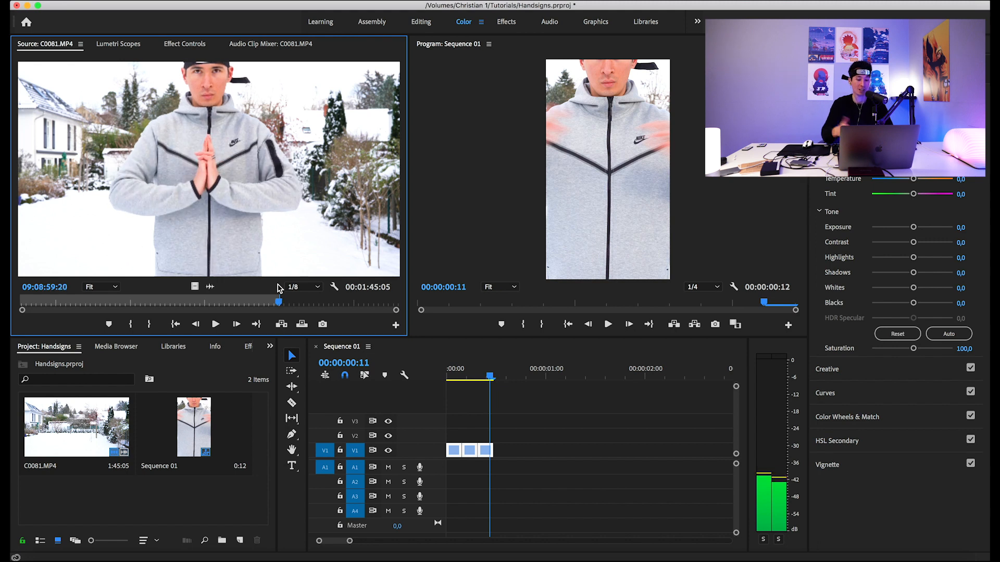
pyautogui.press('o')
pyautogui.moveTo(196, 287); pyautogui.dragTo(475, 435)
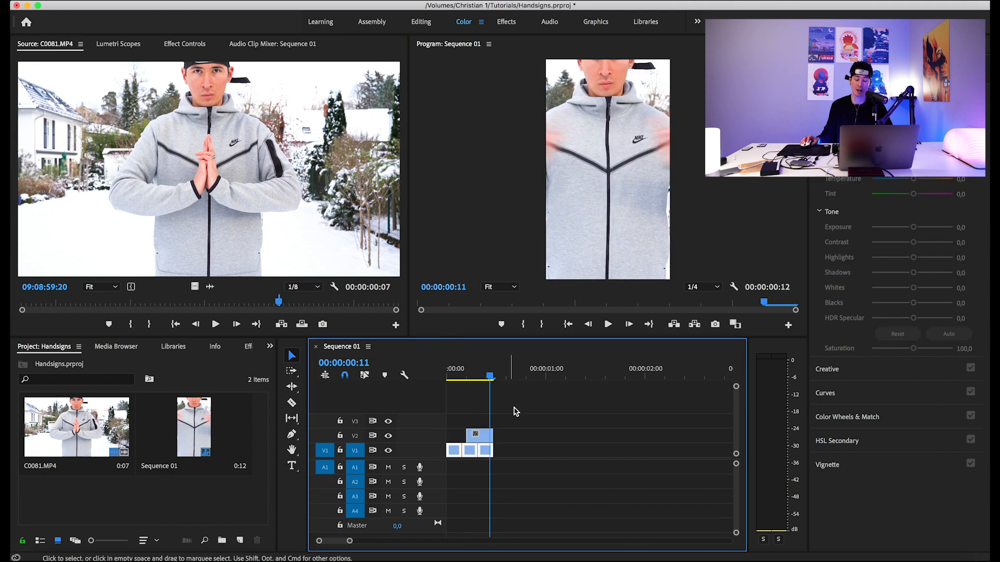
# Split the V2 clip at 00:00:00:09 and paste a copy of its last piece on V1, past the existing clips
pyautogui.moveTo(490, 375); pyautogui.dragTo(482, 373)
pyautogui.press('c')
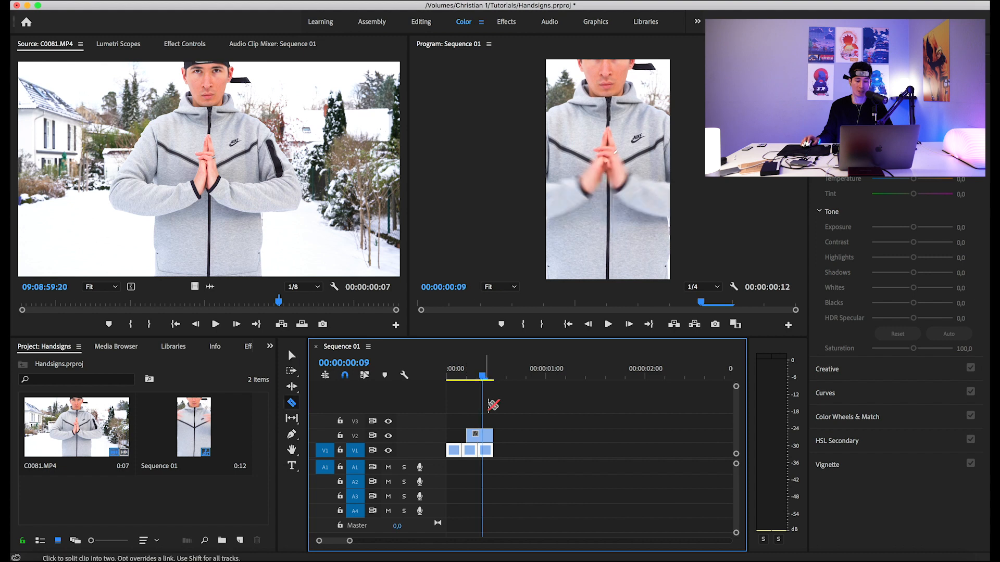
pyautogui.press('v')
pyautogui.click(490, 434)
pyautogui.press('super+c')
pyautogui.click(504, 377)
pyautogui.press('super+v')
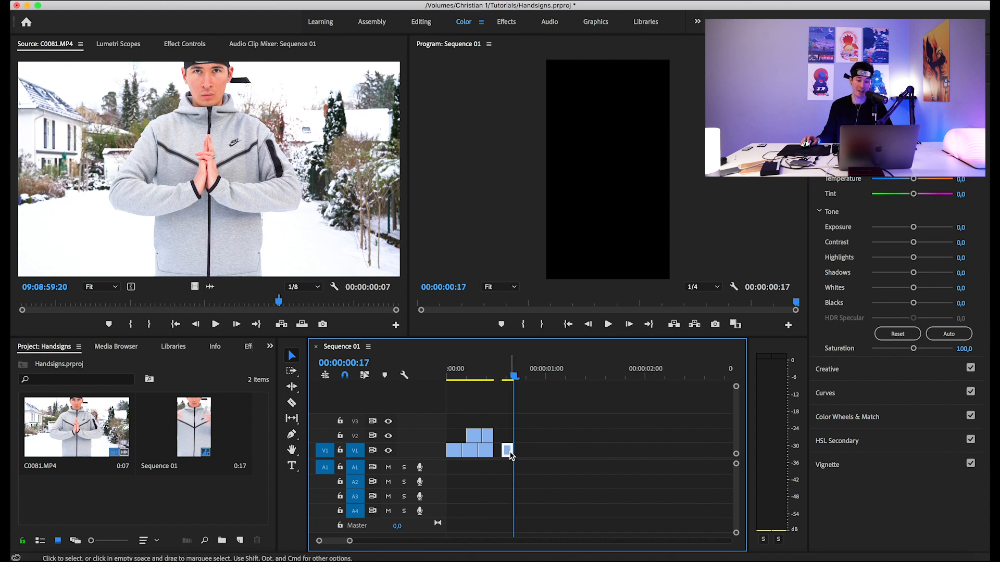
# Reverse the speed of the short clip copy standing apart on V1
pyautogui.rightClick(510, 456)
pyautogui.click(526, 352)
pyautogui.click(475, 286)
pyautogui.click(525, 347)
# Shift both V2 pieces one frame earlier and extend the last piece so it ends flush with the V1 clips
pyautogui.click(475, 432)
pyautogui.moveTo(478, 439); pyautogui.dragTo(474, 439)
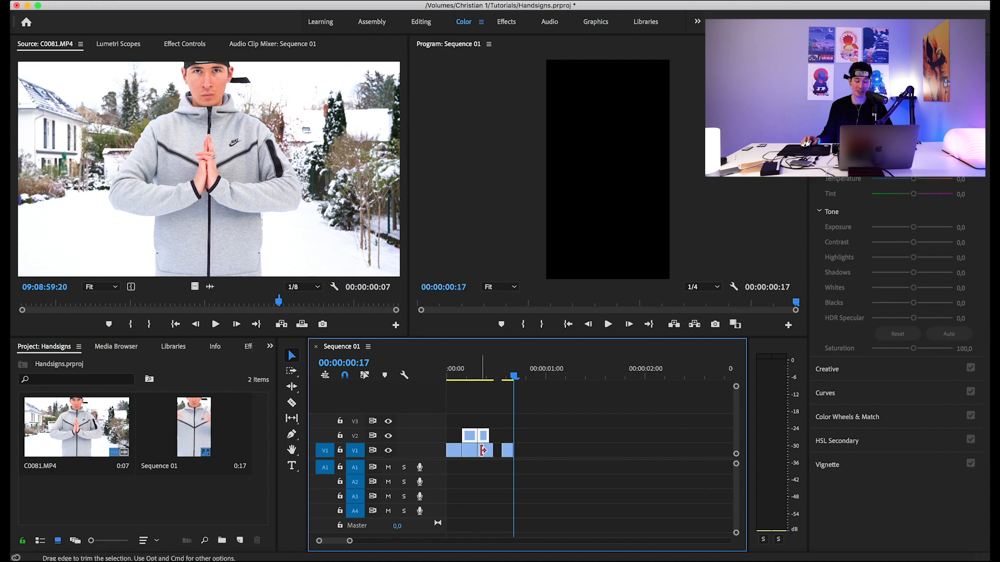
pyautogui.moveTo(488, 436); pyautogui.dragTo(492, 437)
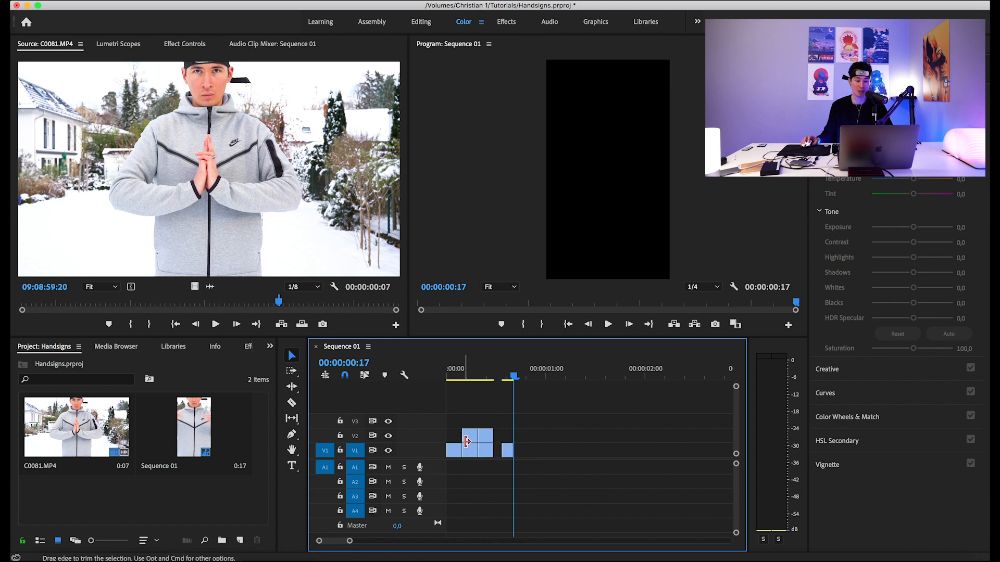
# Place the reversed copy directly before the two V2 pieces and move the three-piece group to the end of V1
pyautogui.click(503, 452)
pyautogui.moveTo(504, 452); pyautogui.dragTo(441, 435)
pyautogui.moveTo(495, 418); pyautogui.dragTo(501, 451)
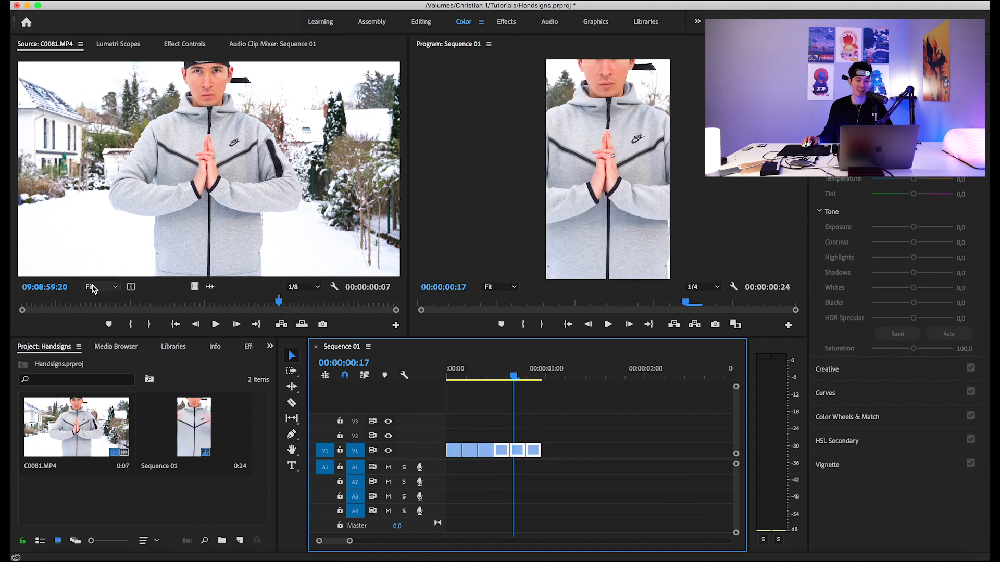
# Find the stacked flat-hands sign in the C0081.MP4 source and mark it from in point 09:08:44:16 to out point 09:08:44:23
pyautogui.moveTo(262, 306)
pyautogui.mouseDown()
pyautogui.moveTo(209, 298)
pyautogui.moveTo(243, 307)
pyautogui.mouseUp()
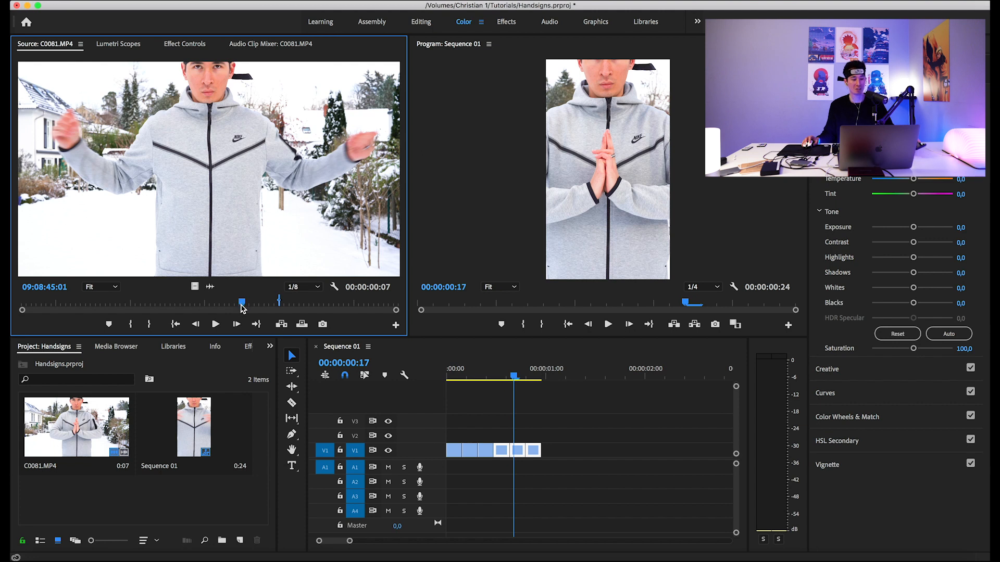
pyautogui.moveTo(242, 307); pyautogui.dragTo(242, 307)
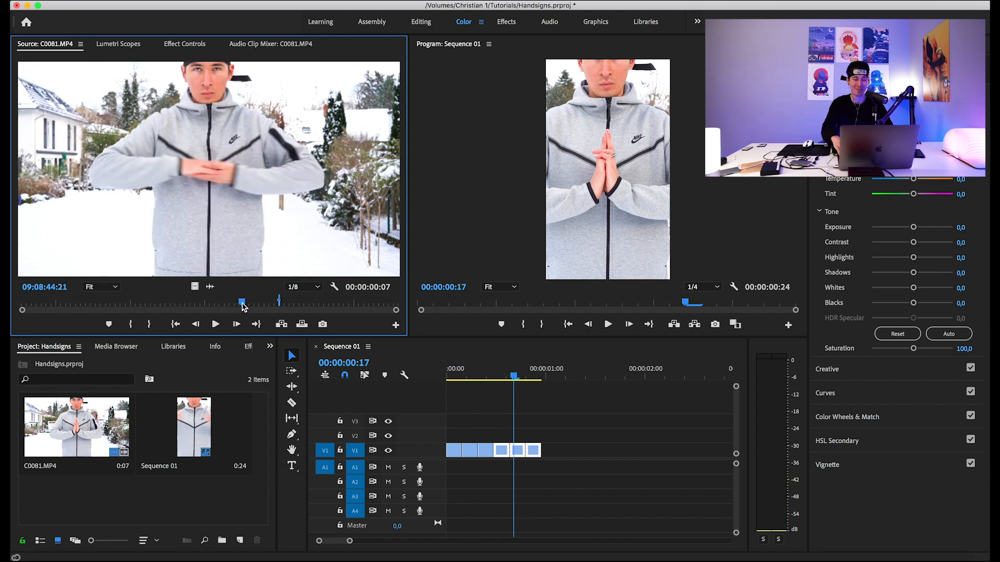
pyautogui.press('o')
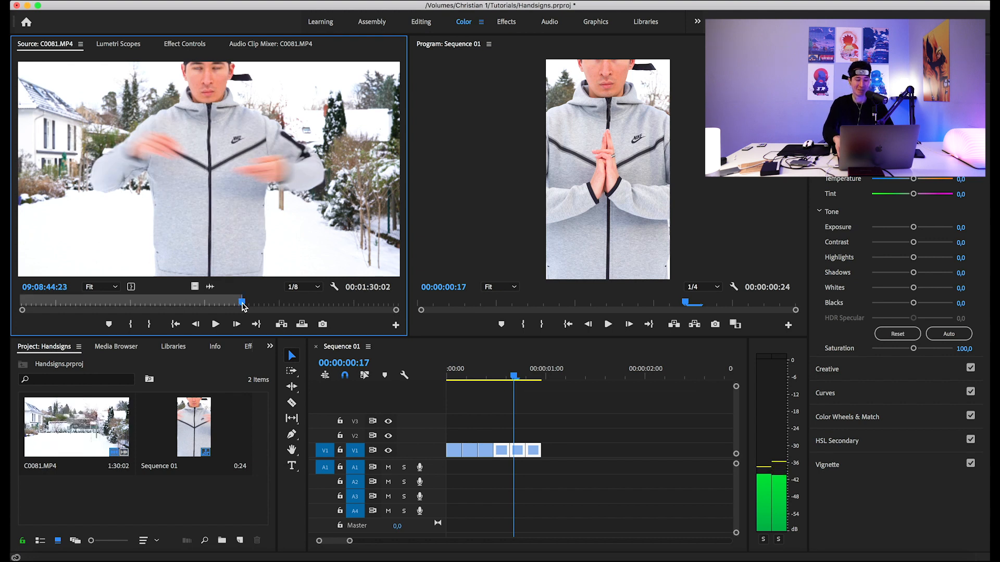
pyautogui.press('Left')
pyautogui.press('Left')
pyautogui.press('Left')
pyautogui.press('Left')
pyautogui.press('Left')
pyautogui.press('Left')
pyautogui.press('Left')
pyautogui.press('i')
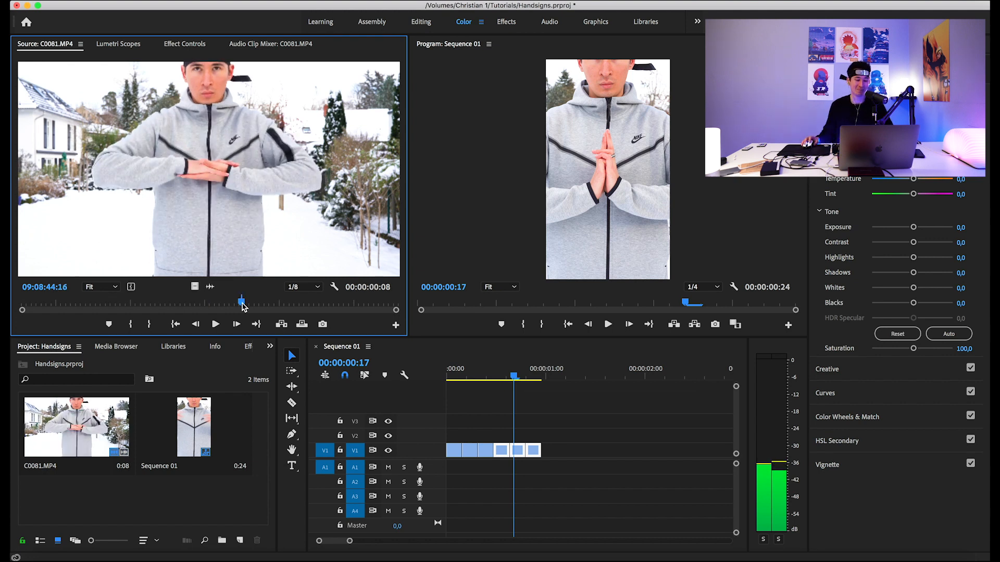
# Place the marked stacked-hands video on V2 and split it at 00:00:00:22
pyautogui.moveTo(197, 289); pyautogui.dragTo(538, 376)
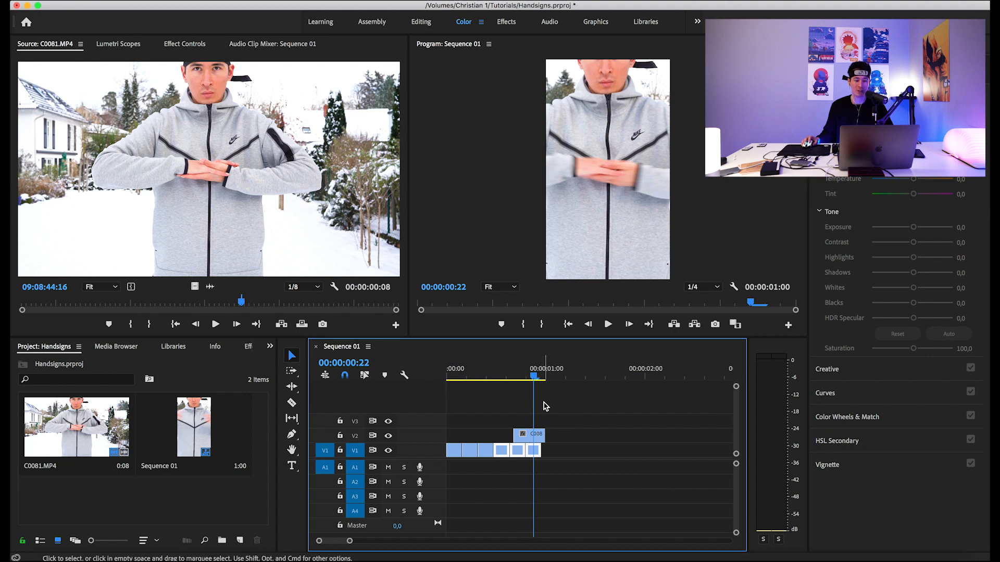
pyautogui.moveTo(536, 375); pyautogui.dragTo(540, 377)
pyautogui.press('c')
pyautogui.click(533, 435)
pyautogui.press('v')
# Paste a copy of the last V2 piece on V1 at 00:00:01:01 and reverse its speed
pyautogui.click(538, 435)
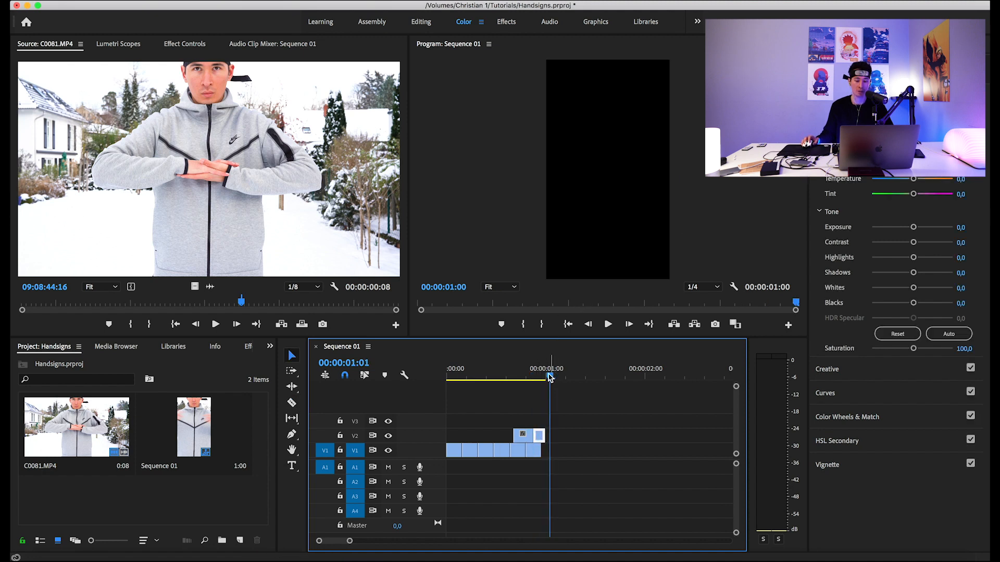
pyautogui.rightClick(555, 450)
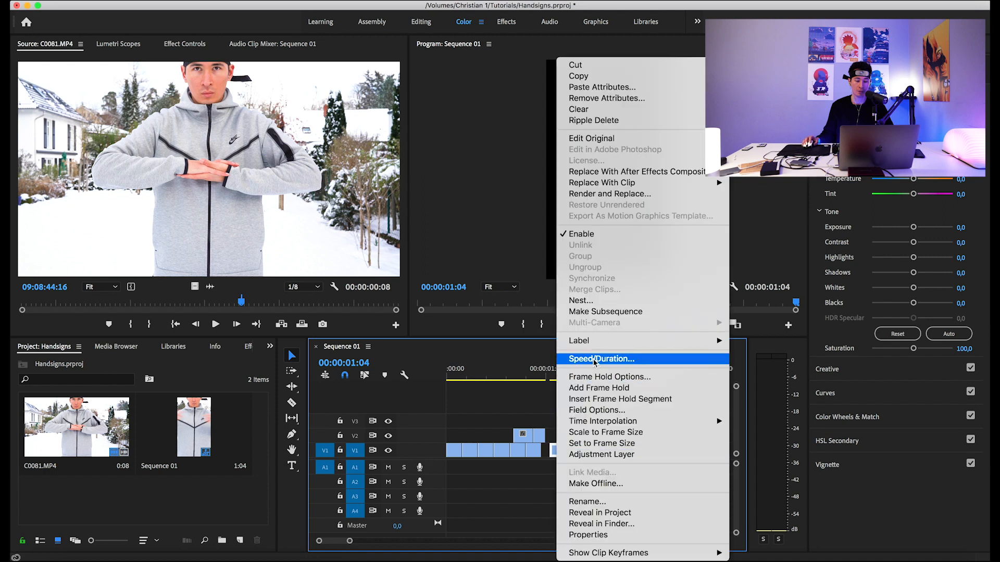
pyautogui.click(599, 359)
pyautogui.click(524, 347)
# Group the reversed copy with the stacked-hands pieces at the end of V1 and play the sequence from the start
pyautogui.moveTo(529, 435); pyautogui.dragTo(498, 437)
pyautogui.click(537, 422)
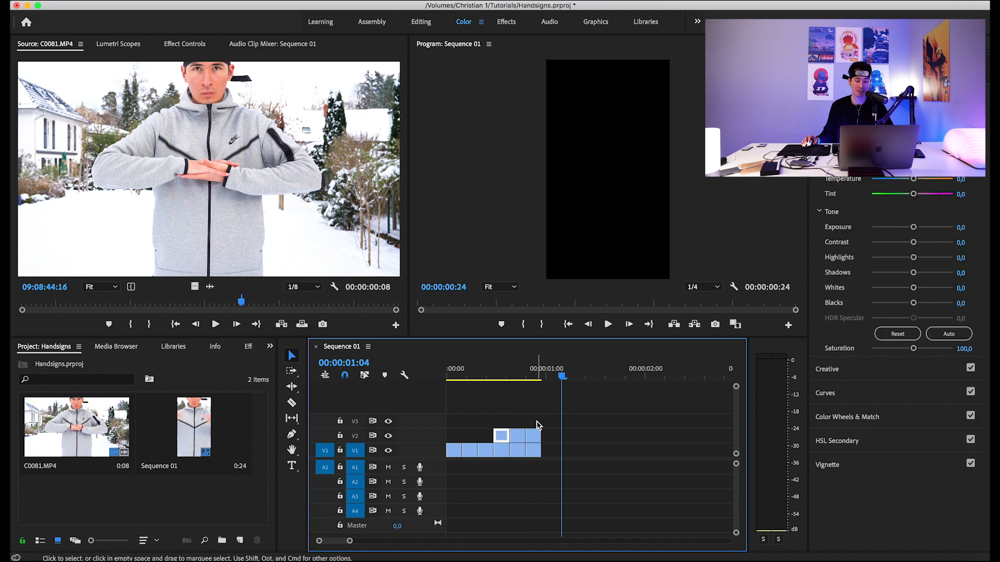
pyautogui.moveTo(580, 418); pyautogui.dragTo(554, 450)
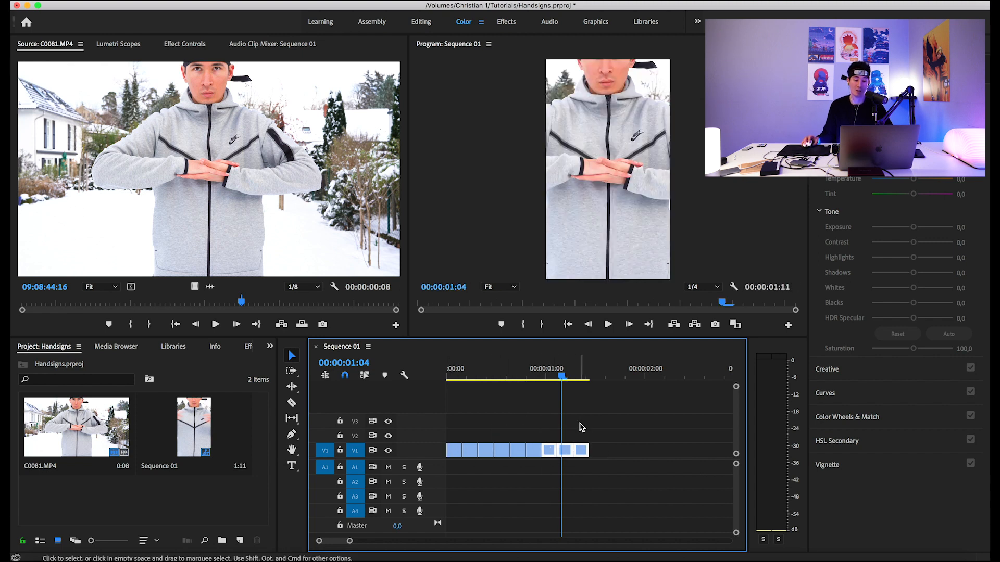
pyautogui.click(449, 371)
pyautogui.press('space')
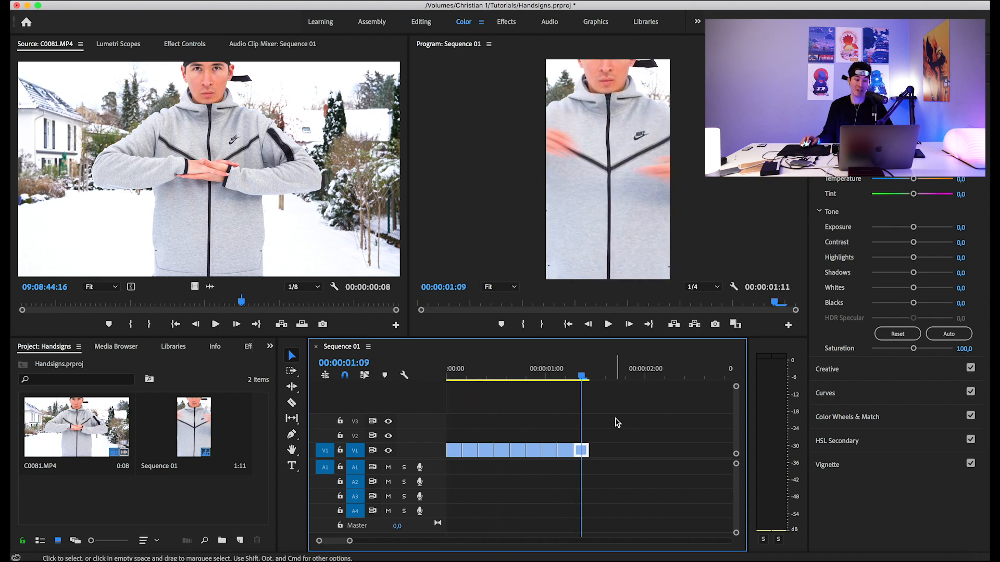
# Find the downward-pointing hand sign in the C0081.MP4 source and set the out point at 09:07:57:22, where the hands are apart
pyautogui.moveTo(246, 302); pyautogui.dragTo(126, 295)
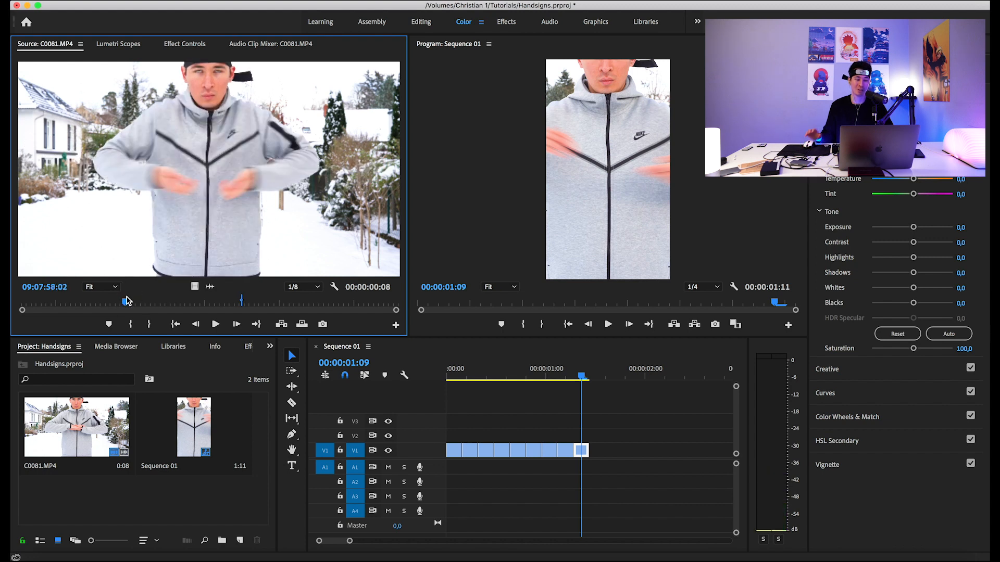
pyautogui.press('Left')
pyautogui.press('Left')
pyautogui.press('Left')
pyautogui.press('Left')
pyautogui.press('Left')
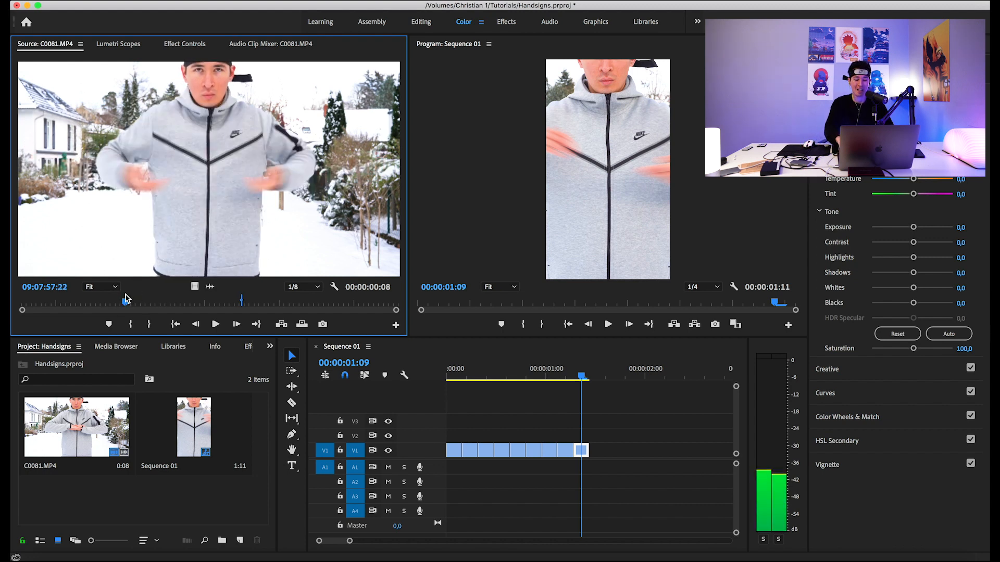
pyautogui.press('o')
# Set the source in point at 09:07:57:15 and place the marked video on V2, ending flush with the V1 clips
pyautogui.press('Left')
pyautogui.press('Left')
pyautogui.press('Left')
pyautogui.press('Left')
pyautogui.press('Left')
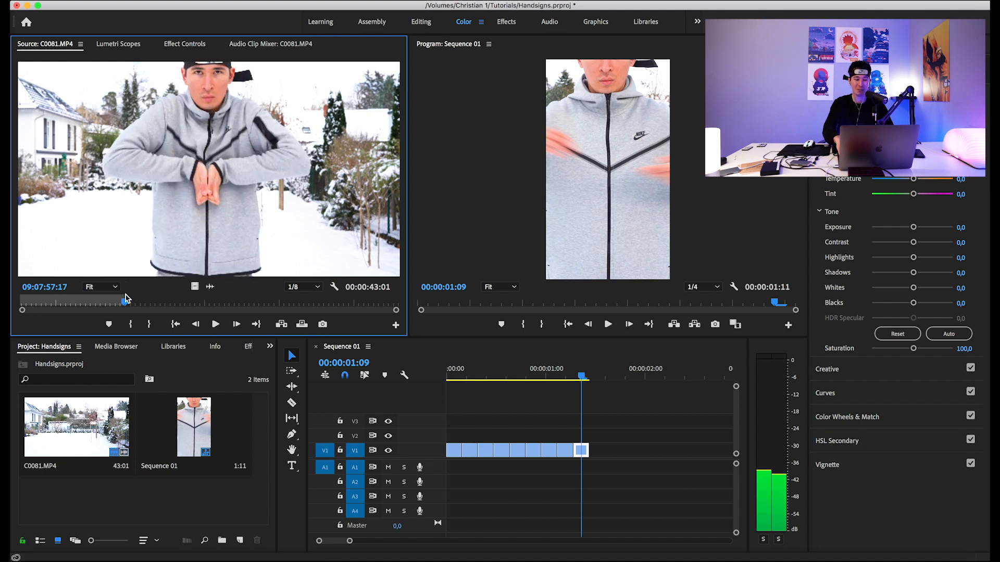
pyautogui.press('i')
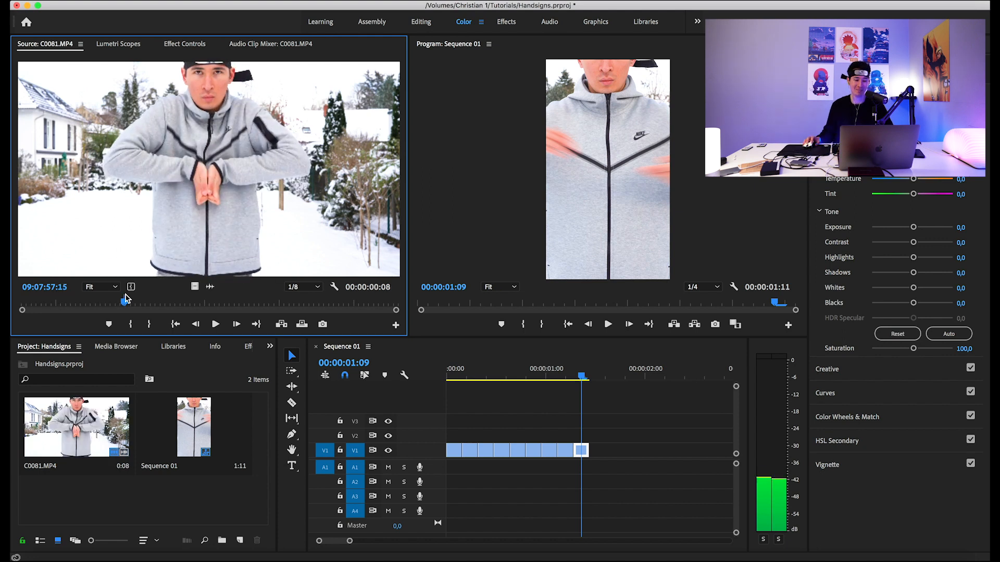
pyautogui.moveTo(193, 287); pyautogui.dragTo(560, 436)
# Split the V2 clip at 00:00:01:07 and paste a copy of its last piece on V1, beyond the existing clips
pyautogui.click(574, 377)
pyautogui.moveTo(574, 377)
pyautogui.mouseDown()
pyautogui.moveTo(562, 376)
pyautogui.moveTo(574, 375)
pyautogui.mouseUp()
pyautogui.press('c')
pyautogui.press('v')
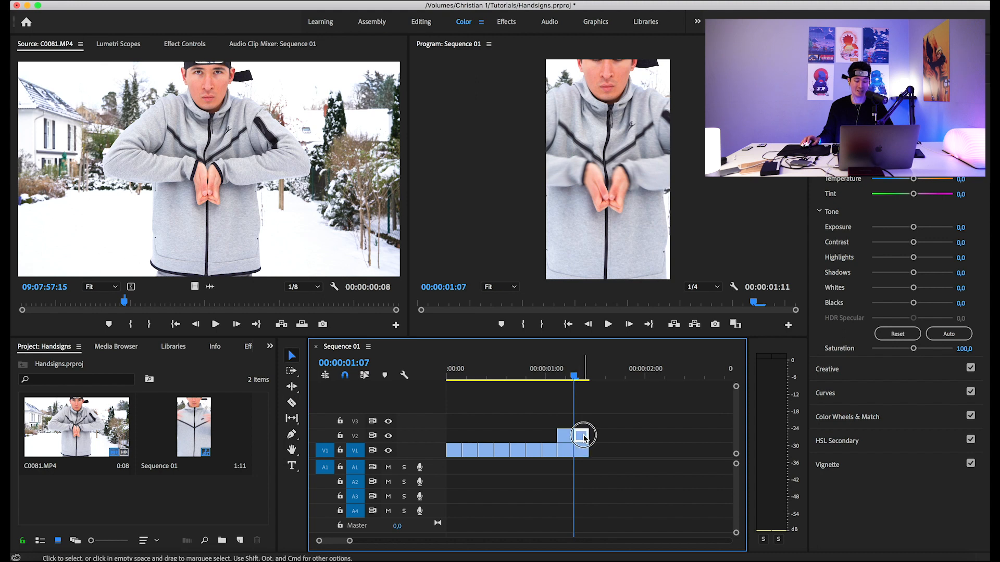
pyautogui.click(598, 377)
pyautogui.press('super+c')
pyautogui.press('super+v')
# Reverse the pasted copy's speed and join it with the downward-pointing sign's pieces at the end of V1
pyautogui.rightClick(603, 451)
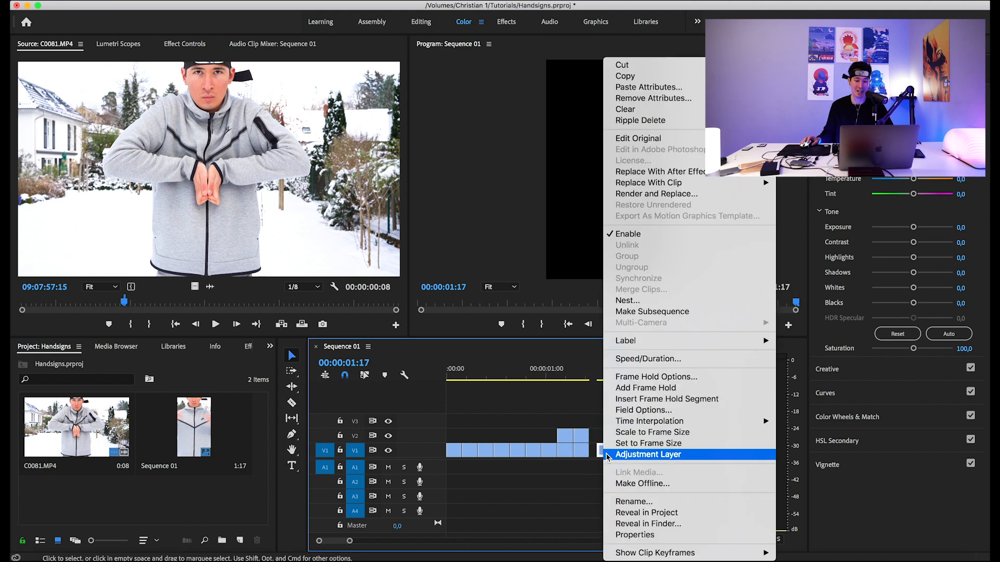
pyautogui.click(636, 359)
pyautogui.click(444, 286)
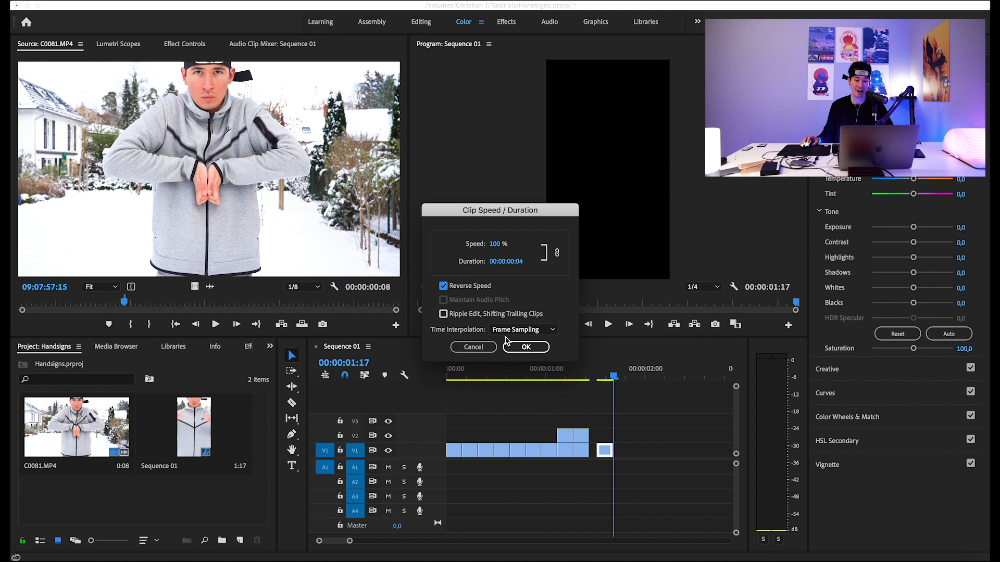
pyautogui.click(523, 346)
pyautogui.moveTo(604, 451)
pyautogui.mouseDown()
pyautogui.moveTo(536, 430)
pyautogui.moveTo(547, 442)
pyautogui.moveTo(536, 431)
pyautogui.moveTo(604, 442)
pyautogui.moveTo(599, 451)
pyautogui.mouseUp()
# Scrub the C0081.MP4 source for another sign and play back the assembled hand-sign sequence from its start
pyautogui.moveTo(149, 305); pyautogui.dragTo(165, 305)
pyautogui.click(542, 373)
pyautogui.moveTo(542, 372); pyautogui.dragTo(448, 371)
pyautogui.press('space')
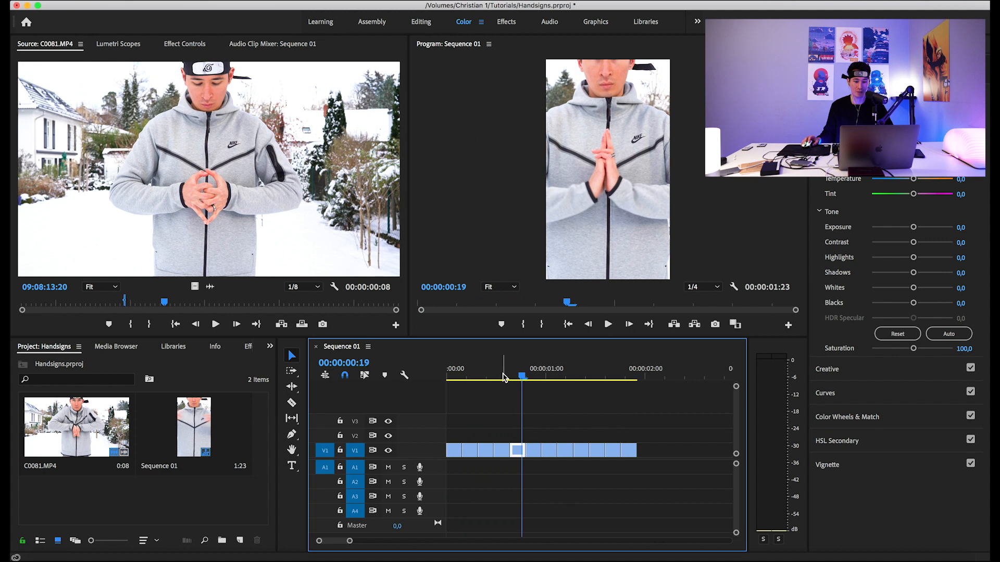
pyautogui.press('space')
pyautogui.press('space')
pyautogui.press('space')
pyautogui.press('space')
pyautogui.press('space')
pyautogui.press('space')
pyautogui.press('space')
# Find the spread-fingers hand sign in the C0081.MP4 source and set the out point just after the hands separate
pyautogui.moveTo(204, 301); pyautogui.dragTo(228, 307)
pyautogui.press('Left')
pyautogui.press('Left')
pyautogui.press('Left')
pyautogui.press('Left')
pyautogui.press('Left')
pyautogui.press('Left')
pyautogui.press('Left')
pyautogui.press('Left')
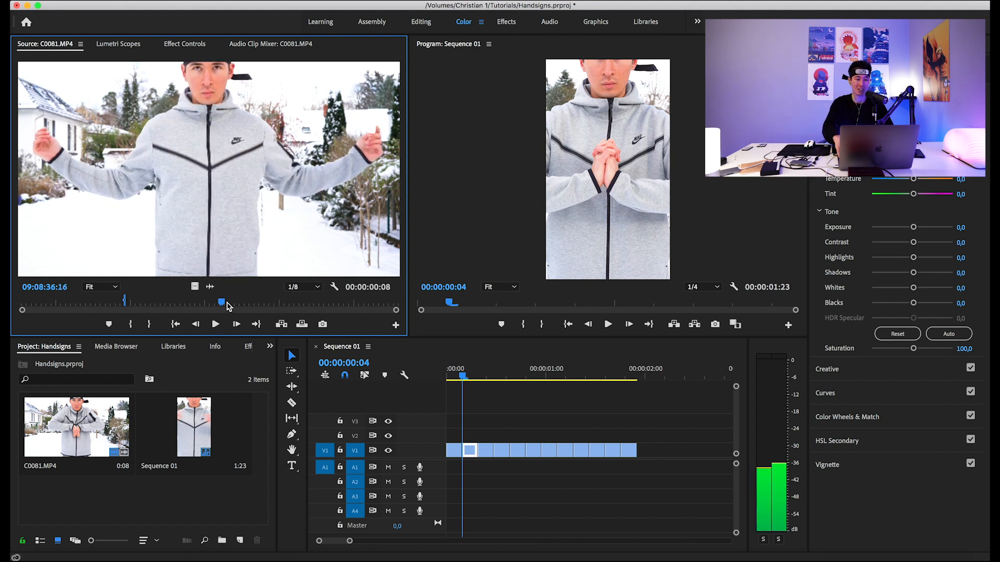
pyautogui.press('o')
# Set the source in point at 09:08:36:05 for a 7-frame range and place the marked video on V2
pyautogui.press('Left')
pyautogui.press('Left')
pyautogui.press('Left')
pyautogui.press('Left')
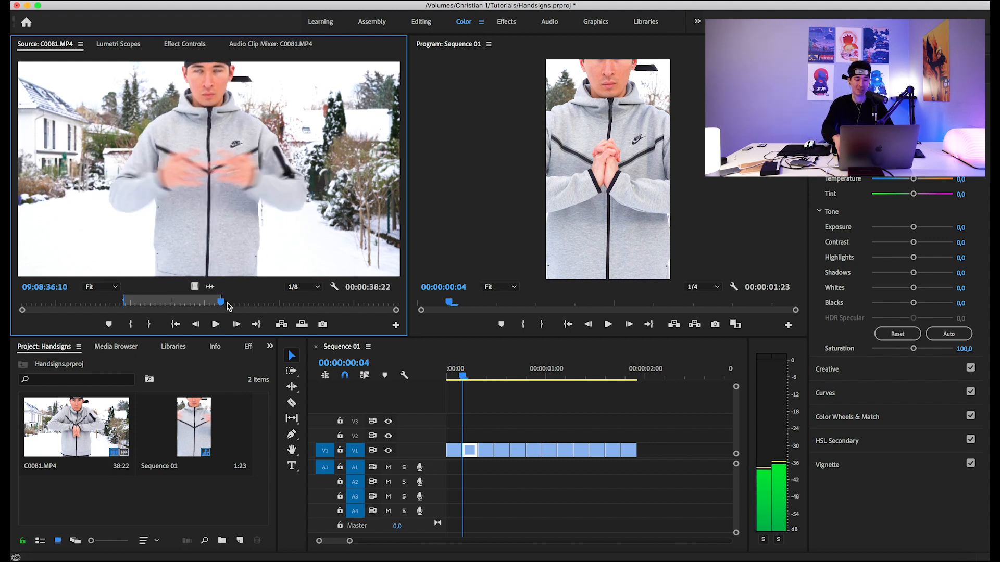
pyautogui.press('i')
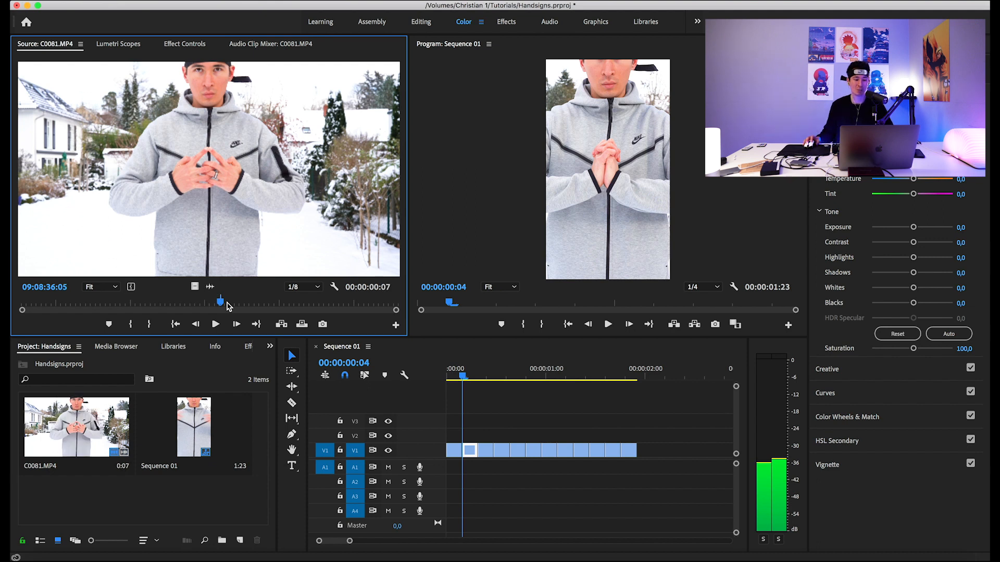
pyautogui.moveTo(195, 286); pyautogui.dragTo(612, 435)
# Split the V2 clip at 00:00:01:19 and paste a copy of its last piece on V1 after the existing clips
pyautogui.moveTo(619, 375); pyautogui.dragTo(623, 374)
pyautogui.click(625, 371)
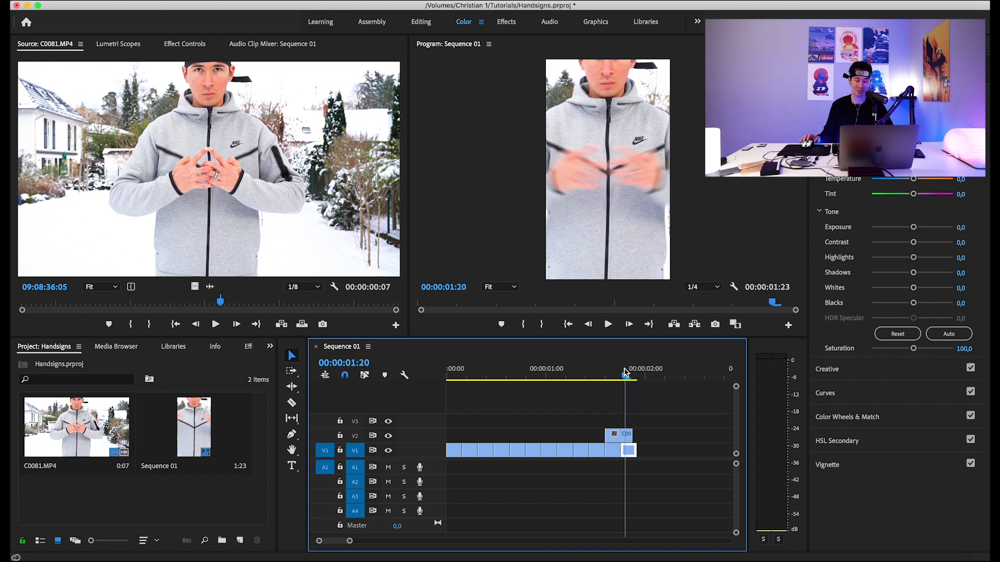
pyautogui.press('Left')
pyautogui.press('c')
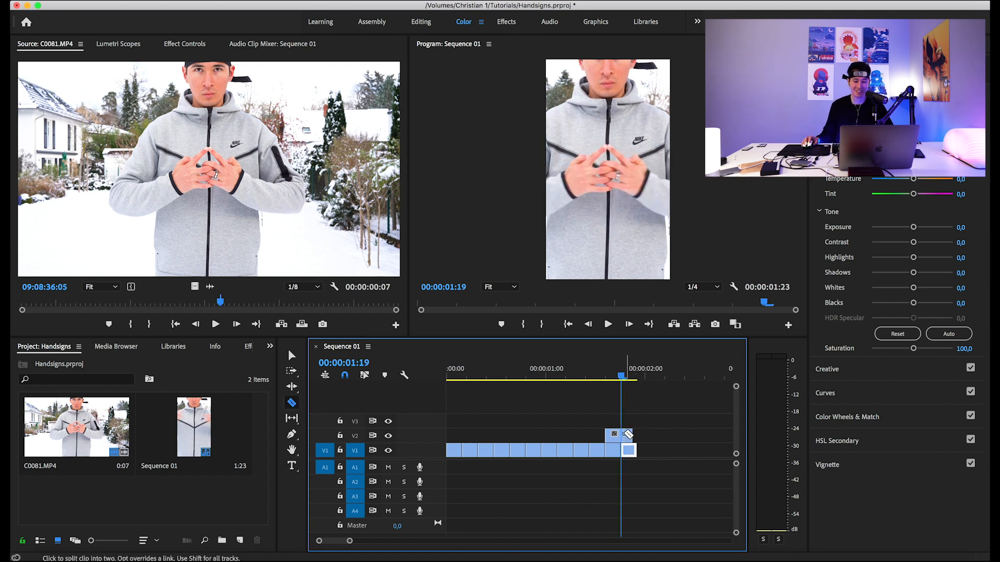
pyautogui.press('v')
pyautogui.click(649, 372)
pyautogui.press('super+v')
# Reverse the pasted copy's speed and assemble it with the V2 pieces, the last lengthened by one frame, at the end of V1
pyautogui.rightClick(653, 450)
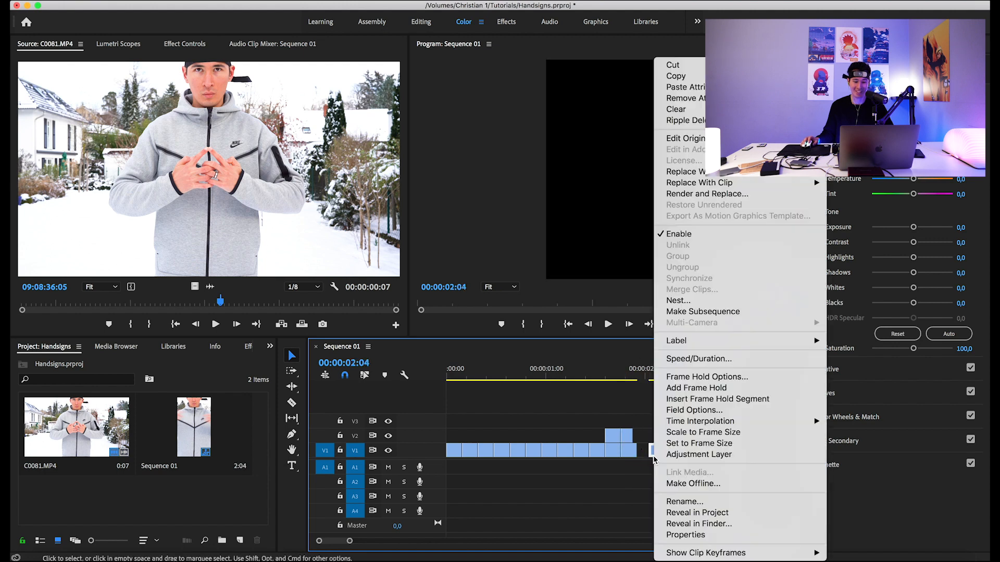
pyautogui.click(689, 359)
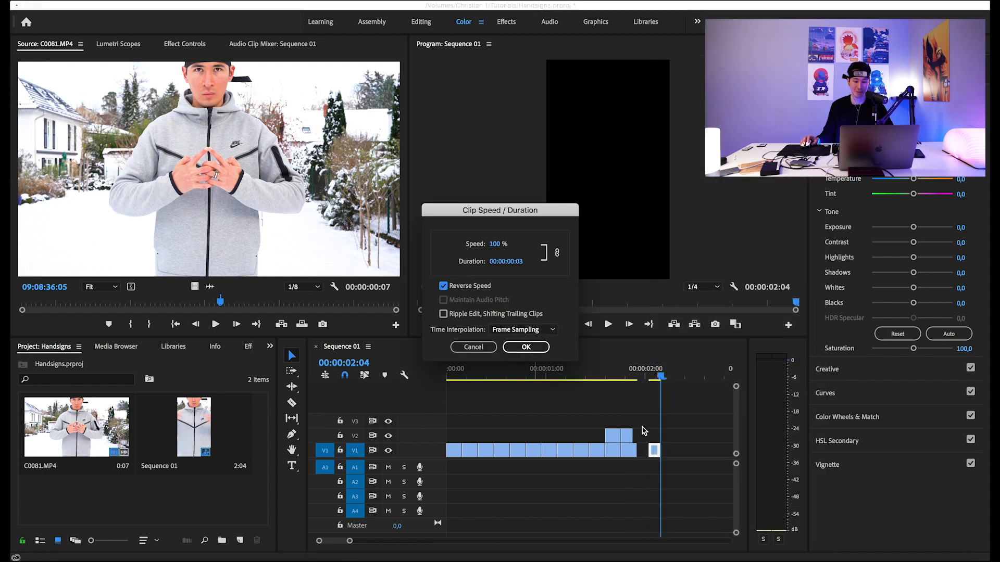
pyautogui.click(526, 347)
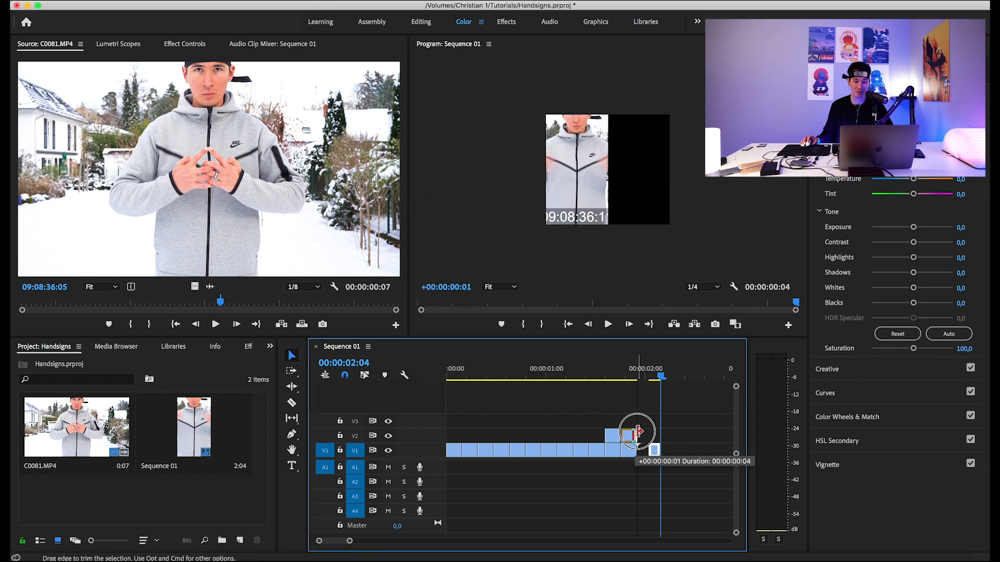
pyautogui.moveTo(654, 446)
pyautogui.mouseDown()
pyautogui.moveTo(596, 435)
pyautogui.moveTo(632, 432)
pyautogui.moveTo(647, 451)
pyautogui.mouseUp()
# Mark the final pressed-hands sign in the source from 09:09:42:16 to 09:09:42:24 and add its video to the end of V1
pyautogui.moveTo(351, 304); pyautogui.dragTo(388, 310)
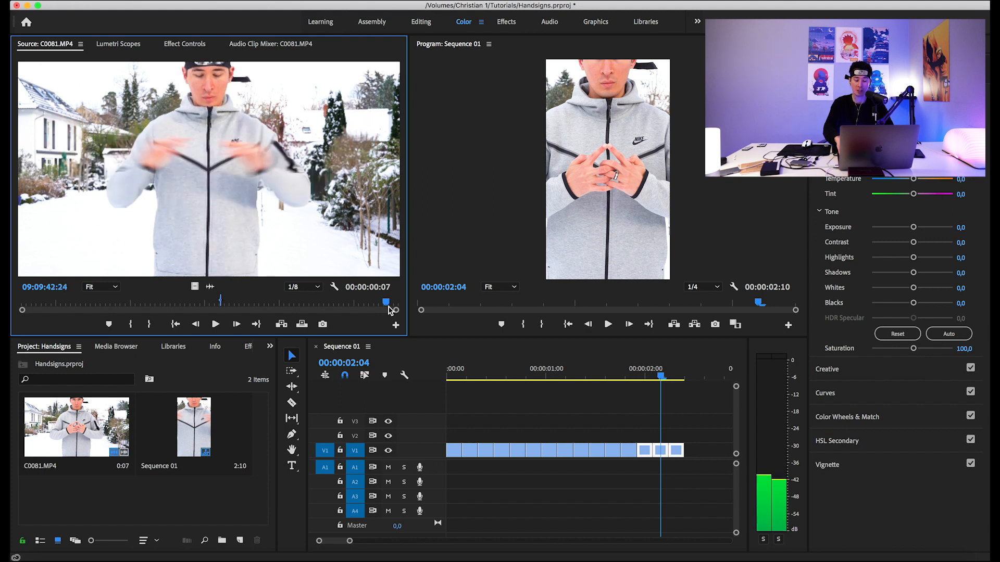
pyautogui.press('o')
pyautogui.press('Left')
pyautogui.press('Left')
pyautogui.press('Left')
pyautogui.press('Left')
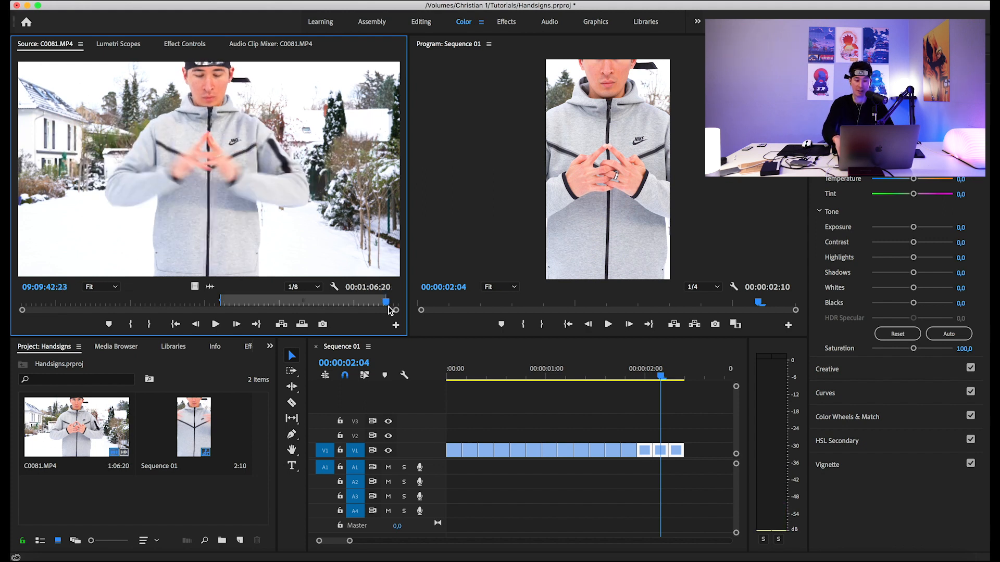
pyautogui.press('i')
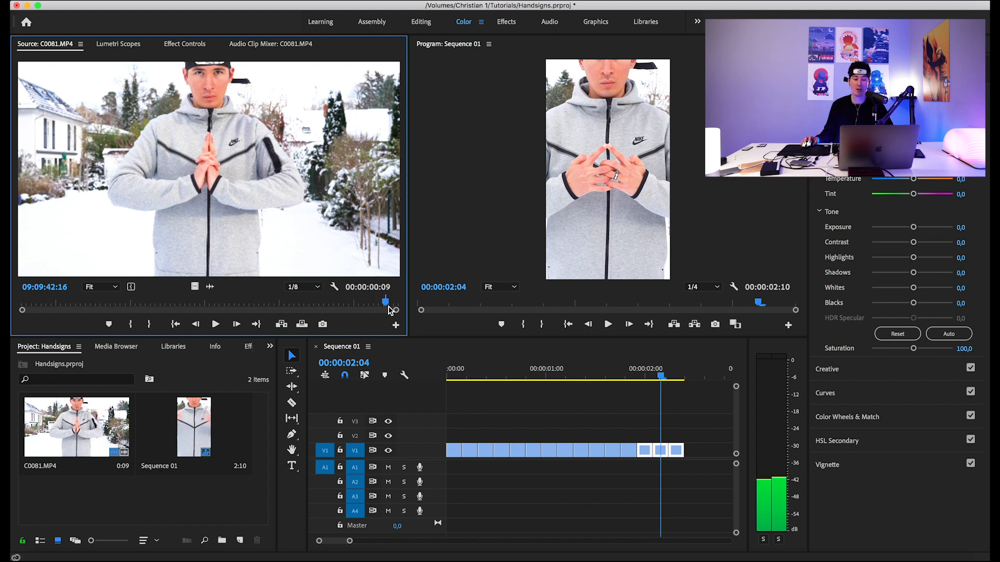
pyautogui.moveTo(196, 287); pyautogui.dragTo(695, 451)
pyautogui.moveTo(350, 541); pyautogui.dragTo(358, 541)
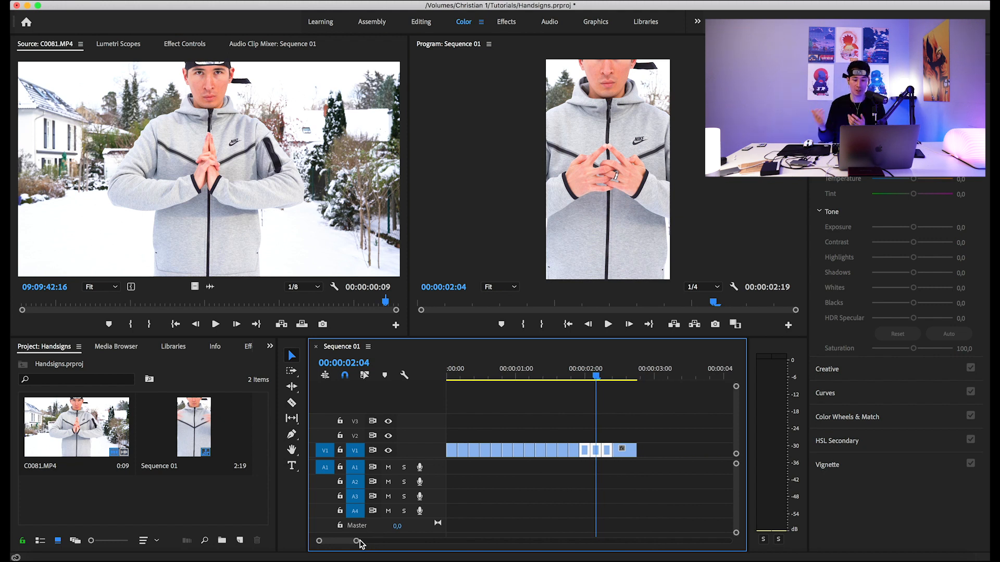
# Reverse the speed of the final pressed-hands clip on V1
pyautogui.click(617, 375)
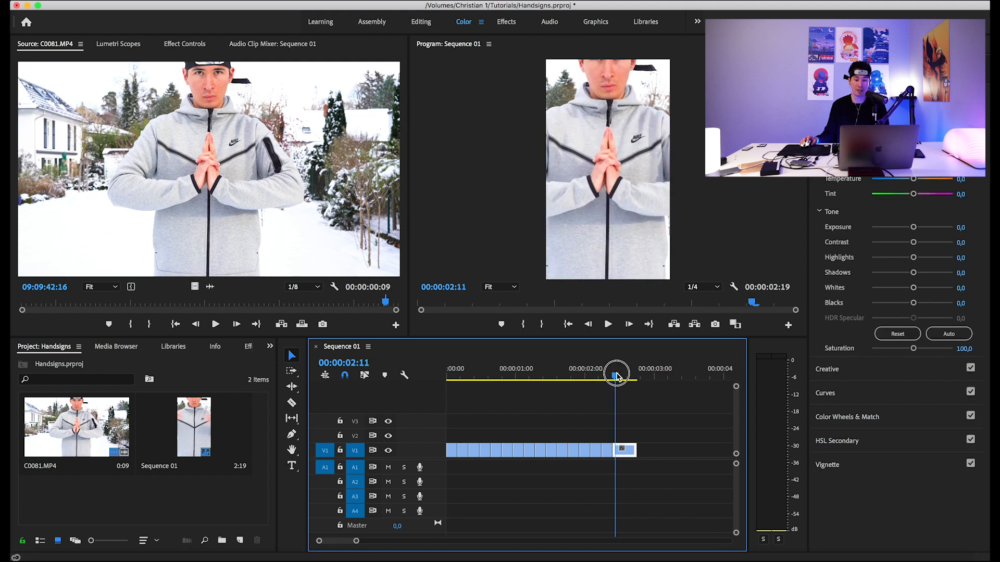
pyautogui.rightClick(631, 453)
pyautogui.click(620, 377)
pyautogui.click(616, 376)
pyautogui.moveTo(616, 376)
pyautogui.mouseDown()
pyautogui.moveTo(641, 376)
pyautogui.moveTo(630, 377)
pyautogui.mouseUp()
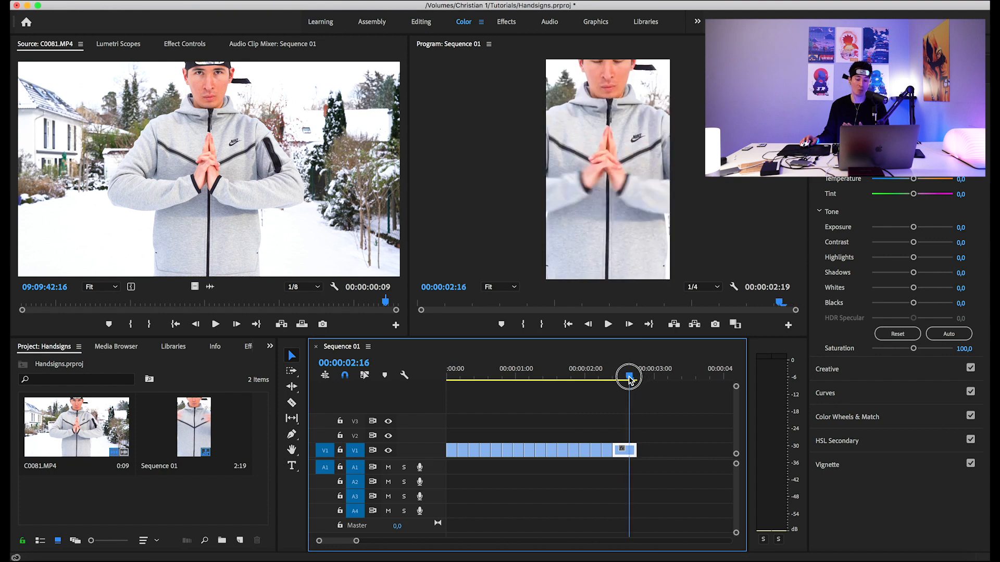
pyautogui.rightClick(628, 453)
pyautogui.click(705, 364)
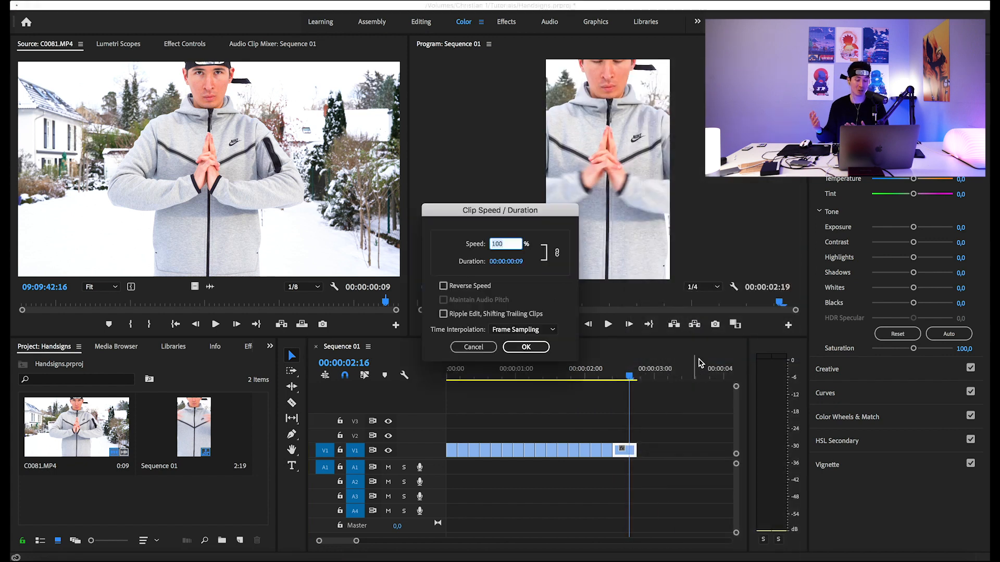
pyautogui.click(444, 286)
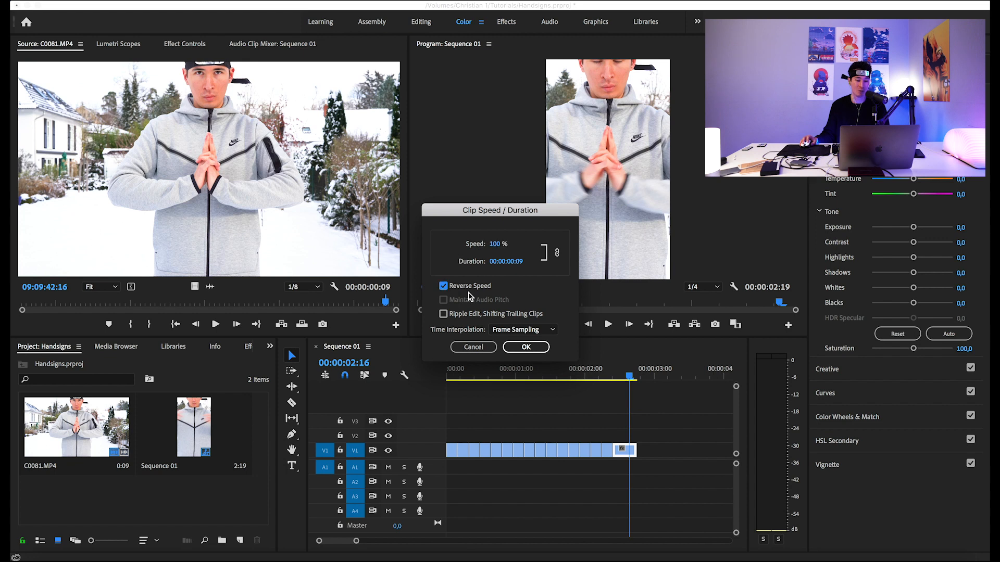
pyautogui.click(526, 347)
# Play the sequence from the start and extend the end of the final reversed clip to 00:00:03:10
pyautogui.moveTo(630, 383); pyautogui.dragTo(421, 388)
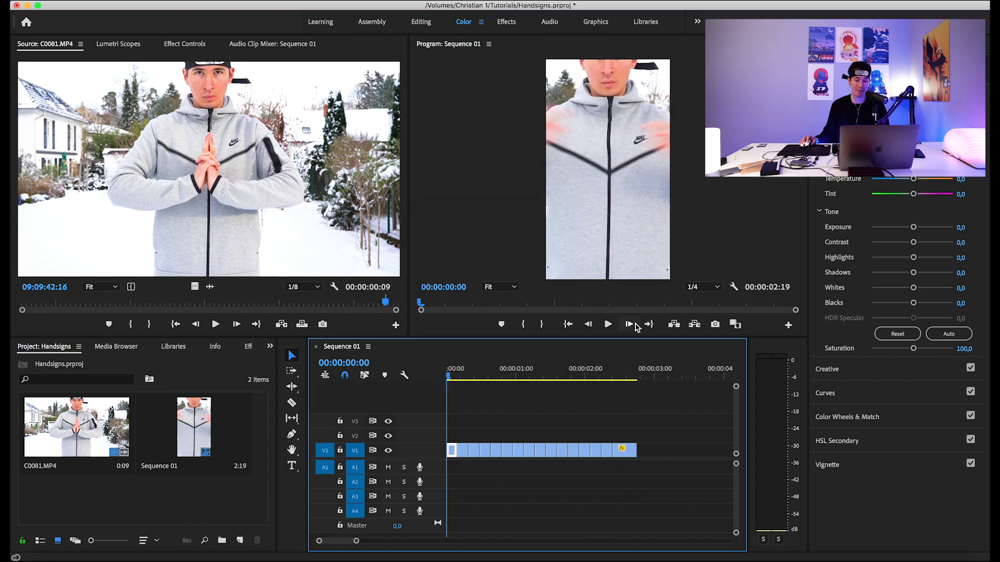
pyautogui.click(608, 325)
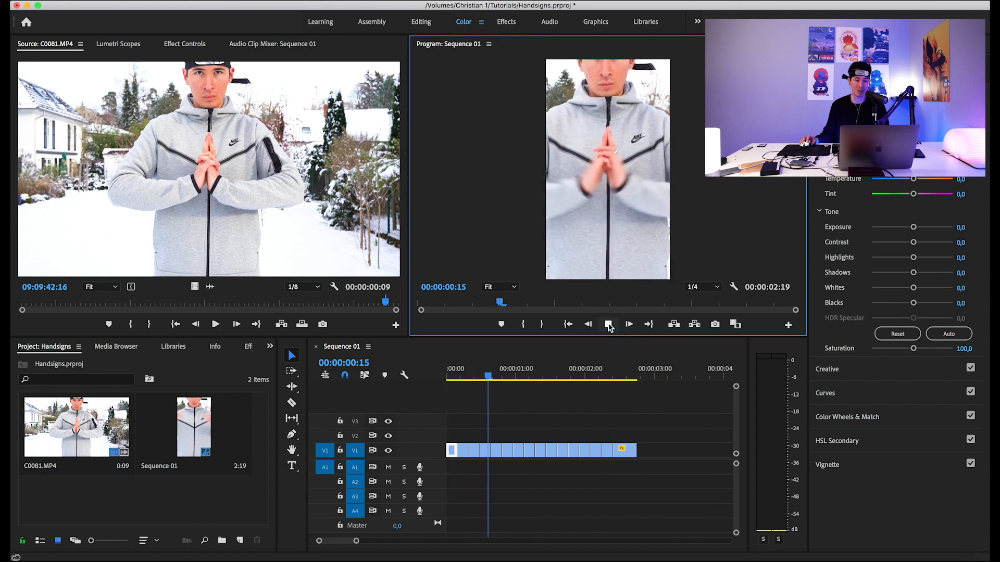
pyautogui.click(609, 324)
pyautogui.moveTo(637, 450); pyautogui.dragTo(681, 450)
# Play back the extended ending and trim the final clip's end to 00:00:03:07
pyautogui.click(609, 324)
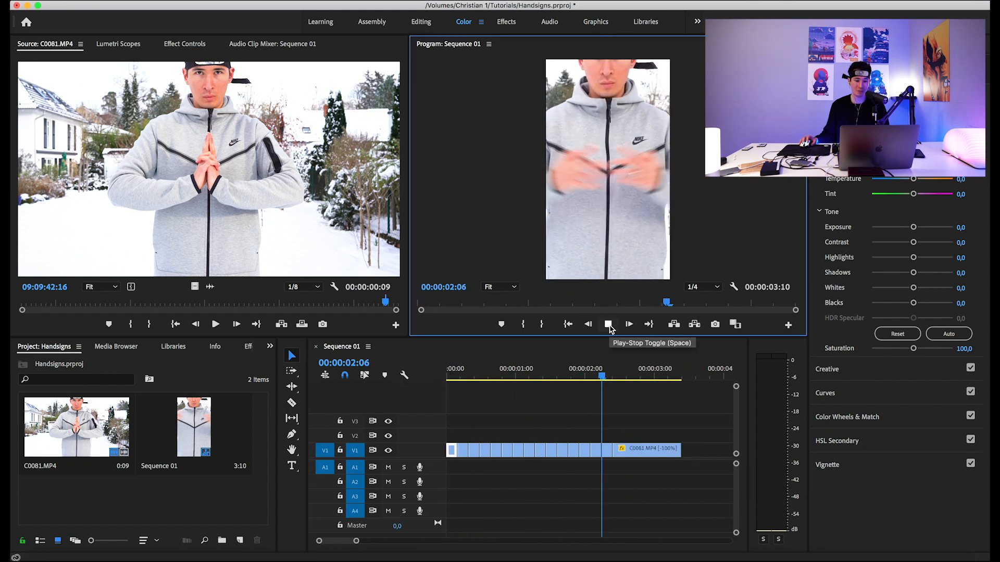
pyautogui.click(608, 325)
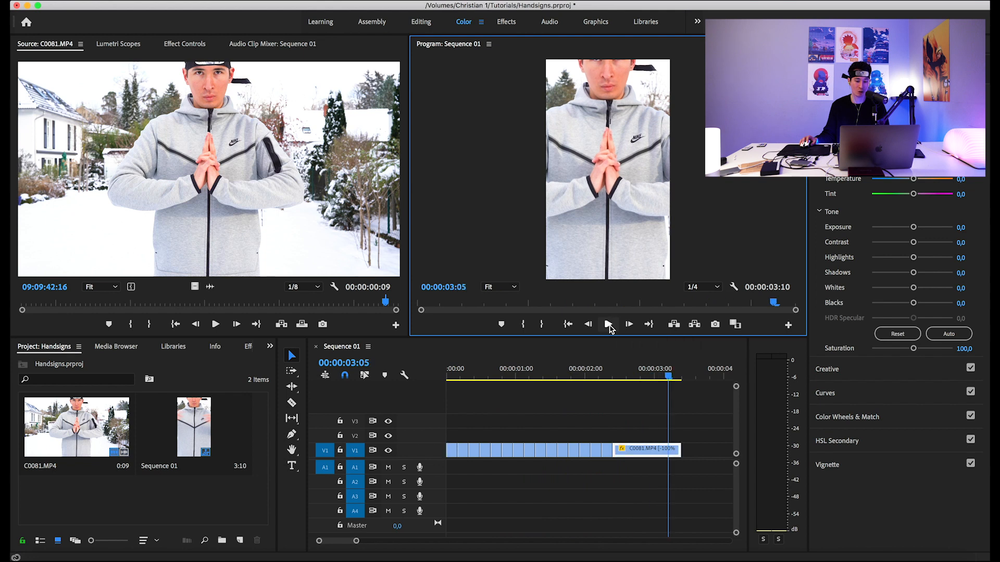
pyautogui.click(608, 325)
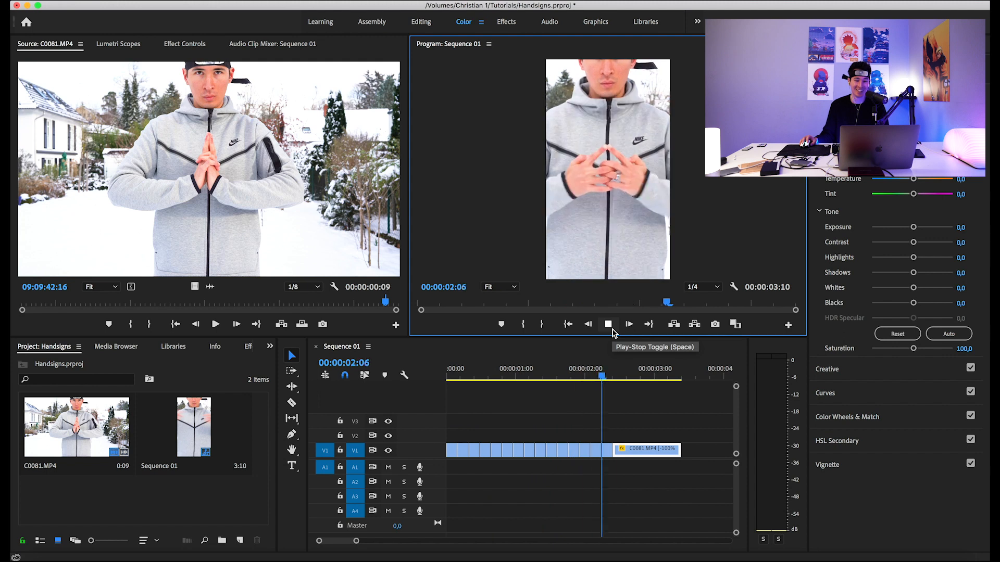
pyautogui.click(671, 383)
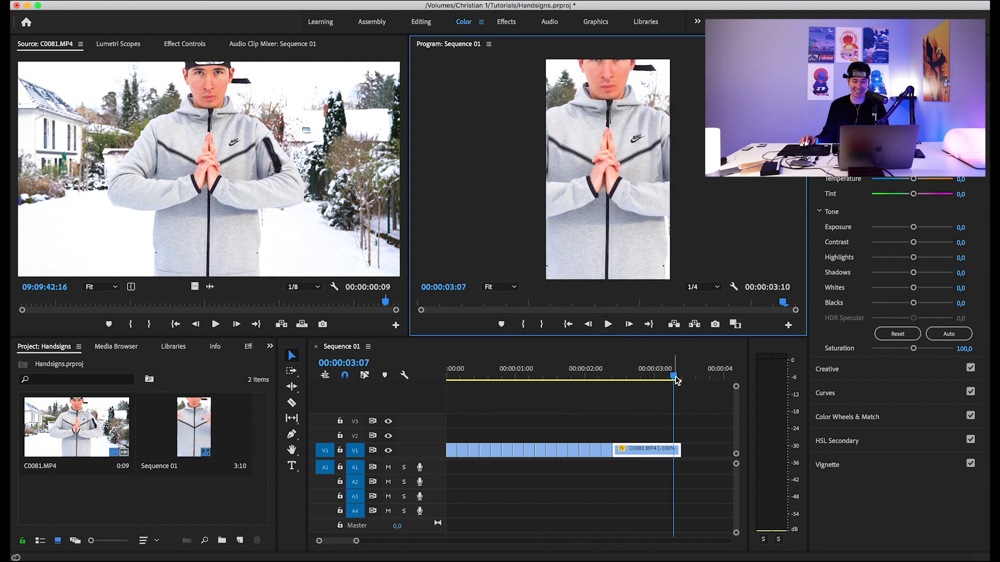
pyautogui.moveTo(680, 450); pyautogui.dragTo(673, 451)
pyautogui.click(641, 377)
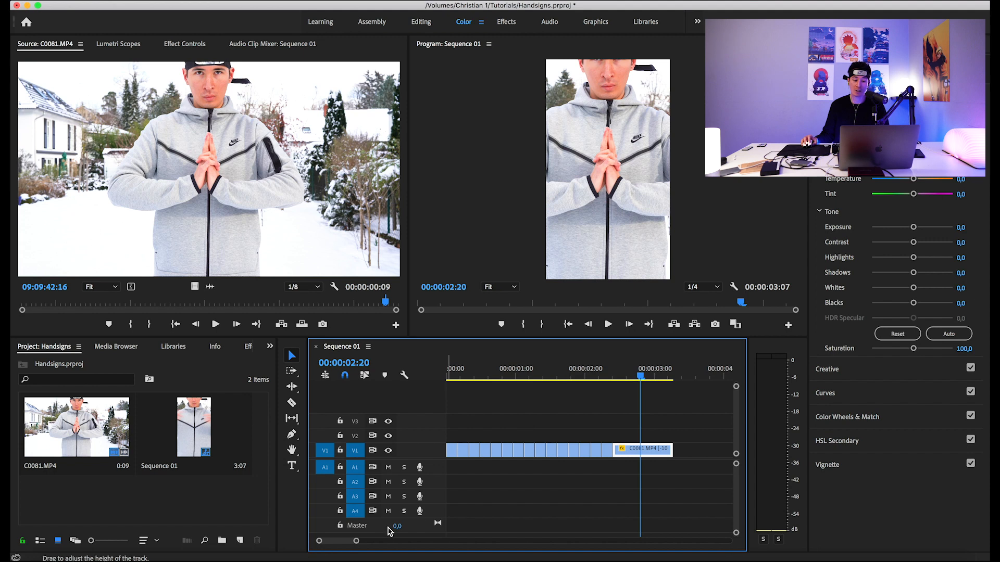
pyautogui.moveTo(356, 541); pyautogui.dragTo(359, 542)
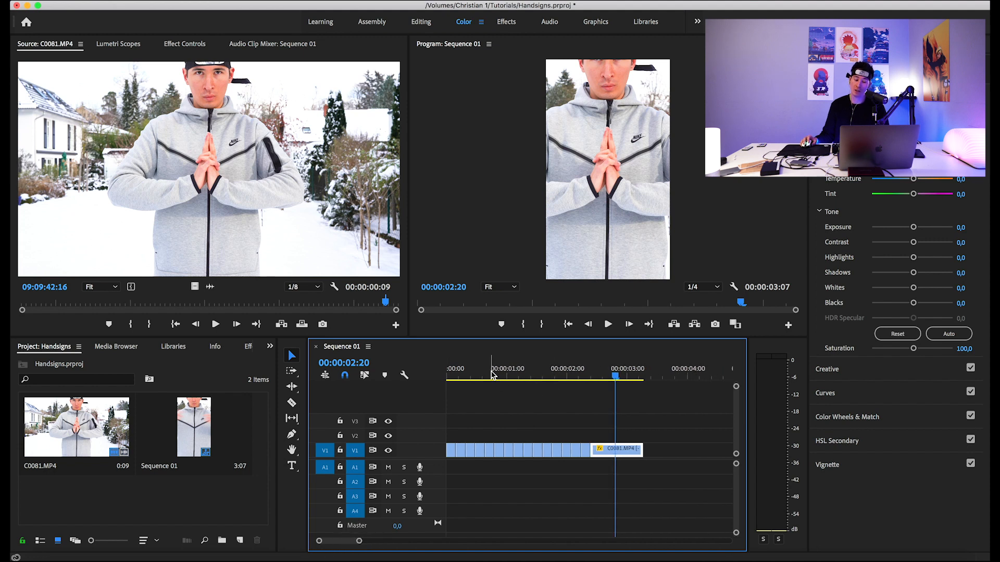
pyautogui.moveTo(471, 370); pyautogui.dragTo(451, 378)
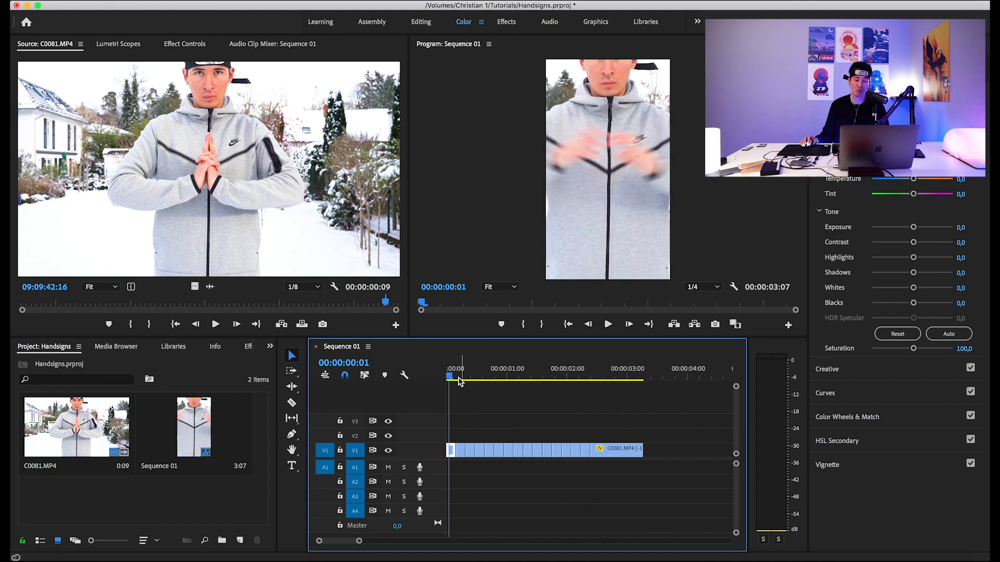
pyautogui.click(461, 373)
pyautogui.rightClick(460, 453)
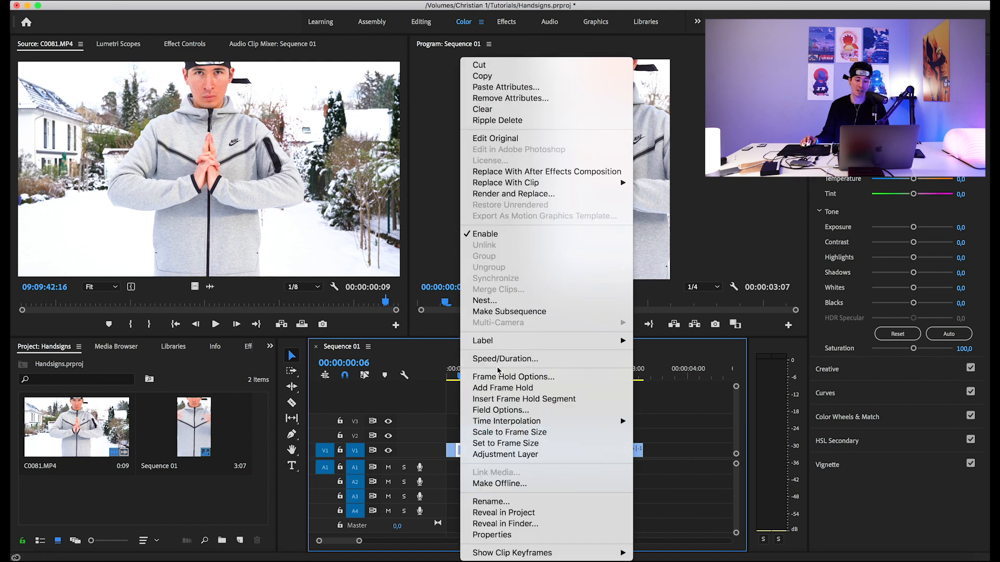
pyautogui.click(511, 361)
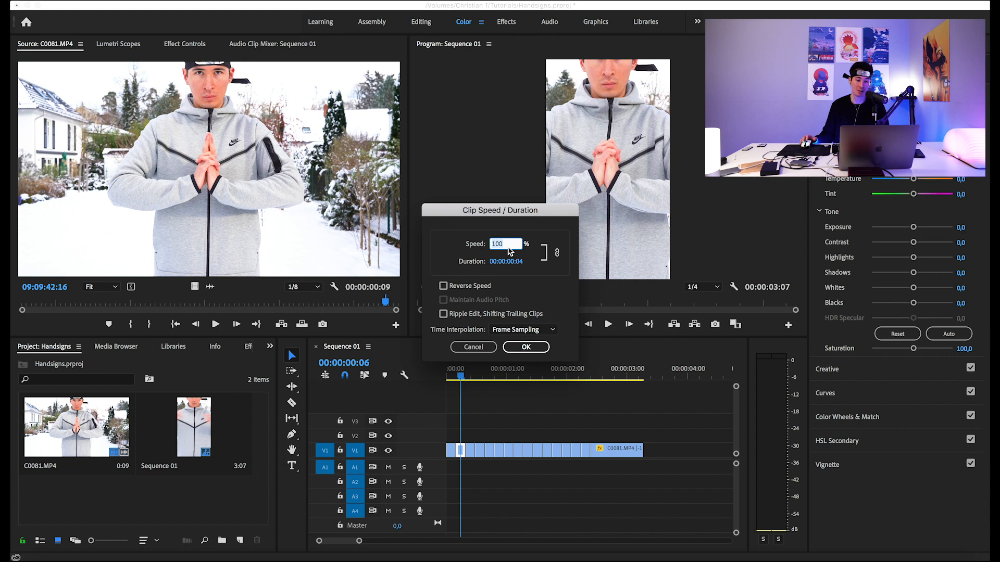
pyautogui.click(487, 353)
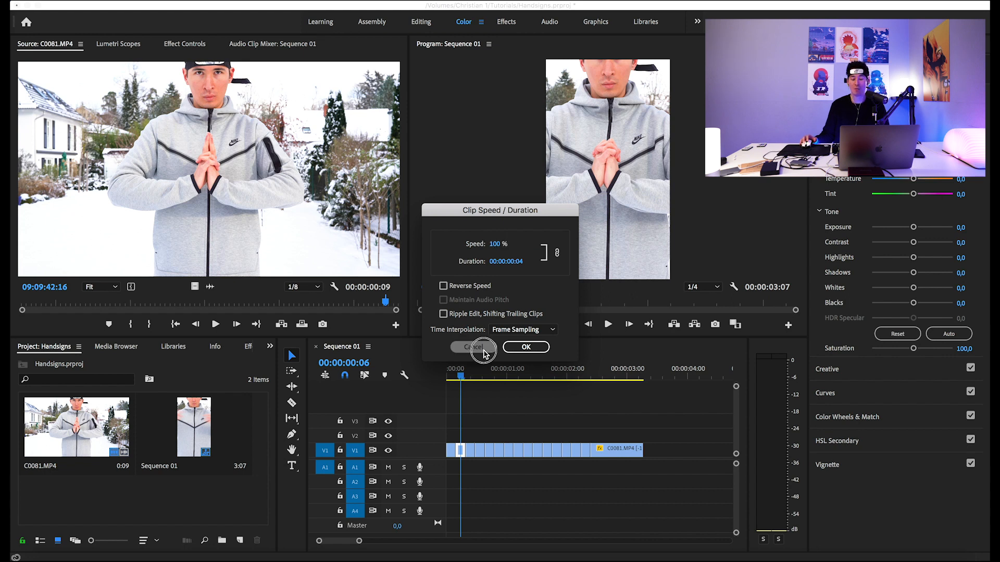
pyautogui.rightClick(460, 451)
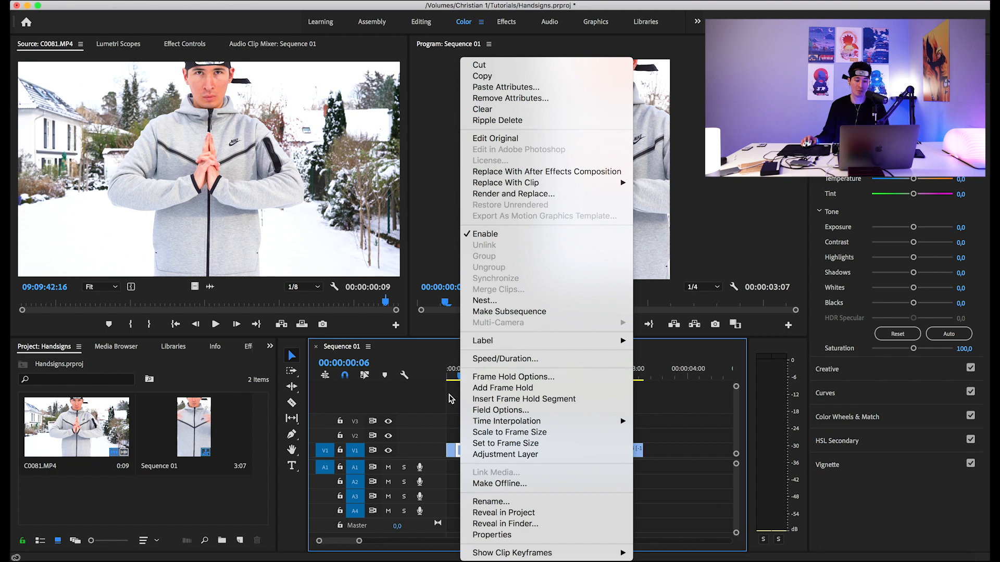
pyautogui.click(450, 400)
# Try to speed up all V1 clips before the final one to 200% individually
pyautogui.moveTo(591, 435); pyautogui.dragTo(440, 449)
pyautogui.rightClick(510, 452)
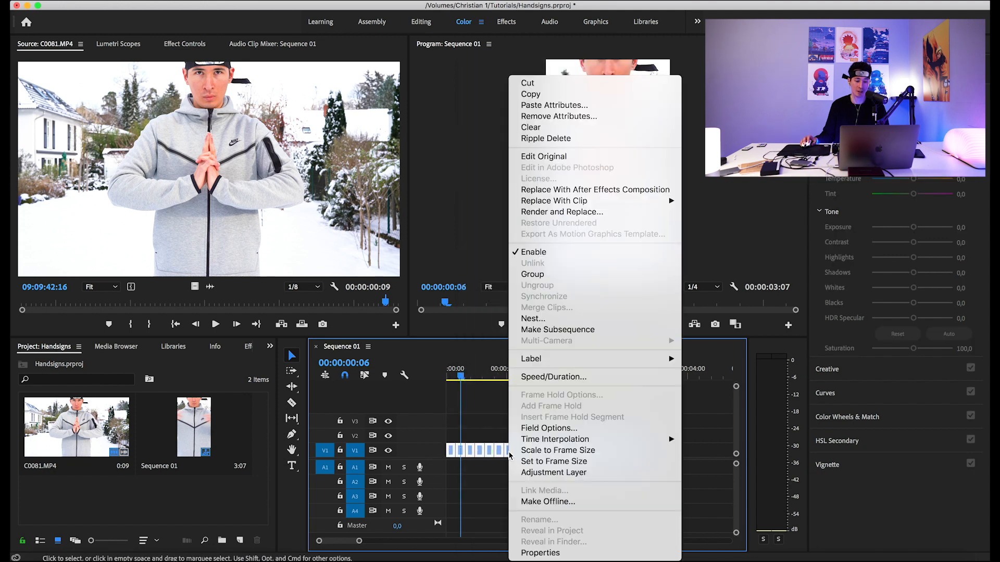
pyautogui.click(537, 383)
pyautogui.write('200')
pyautogui.press('Return')
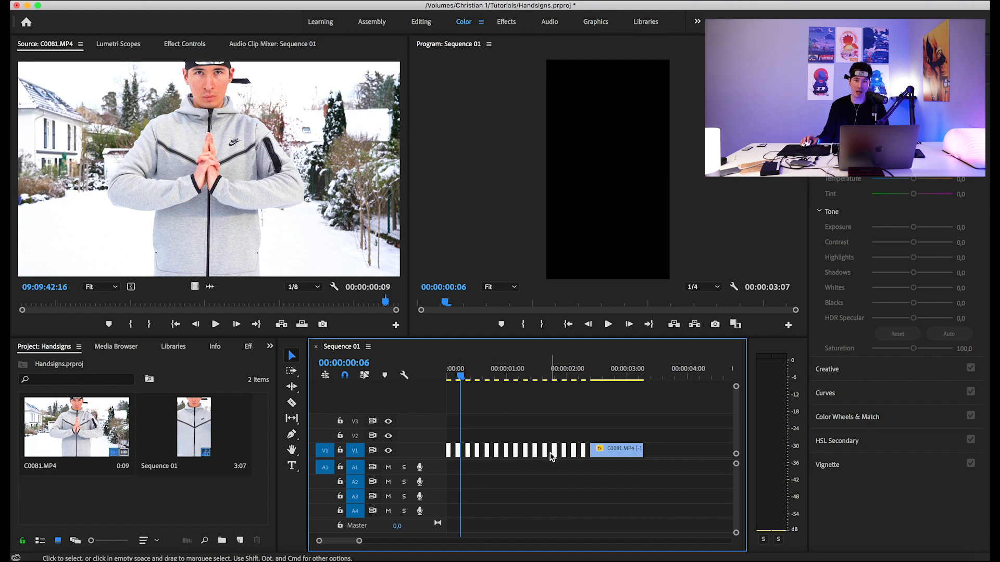
# Undo the 200% speed change on the individual V1 clips
pyautogui.click(479, 427)
pyautogui.moveTo(457, 451); pyautogui.dragTo(458, 441)
pyautogui.press('super+z')
pyautogui.press('super+z')
pyautogui.press('super+z')
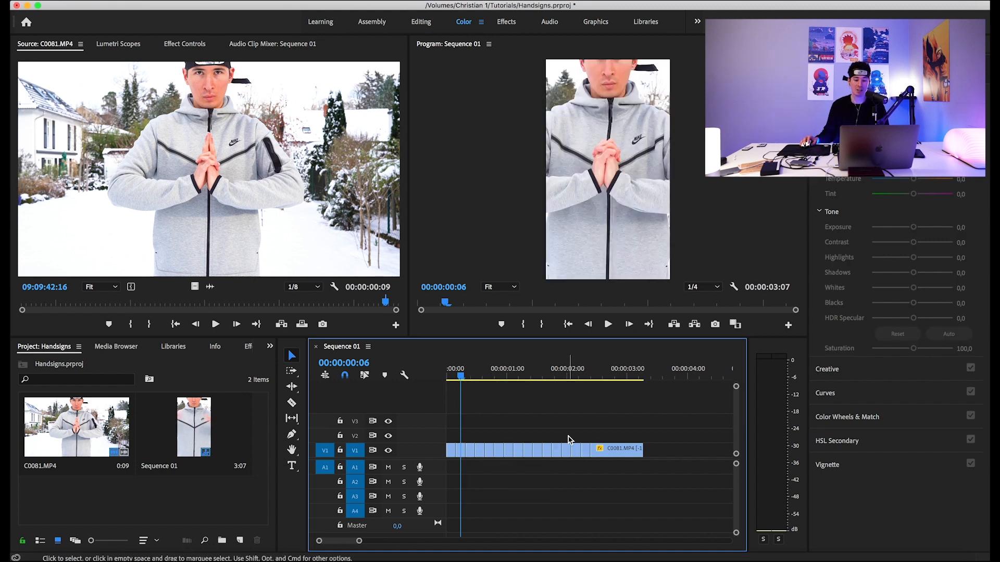
# Nest all V1 clips before the final pressed-hands clip, keeping the suggested sequence name
pyautogui.moveTo(584, 441); pyautogui.dragTo(437, 455)
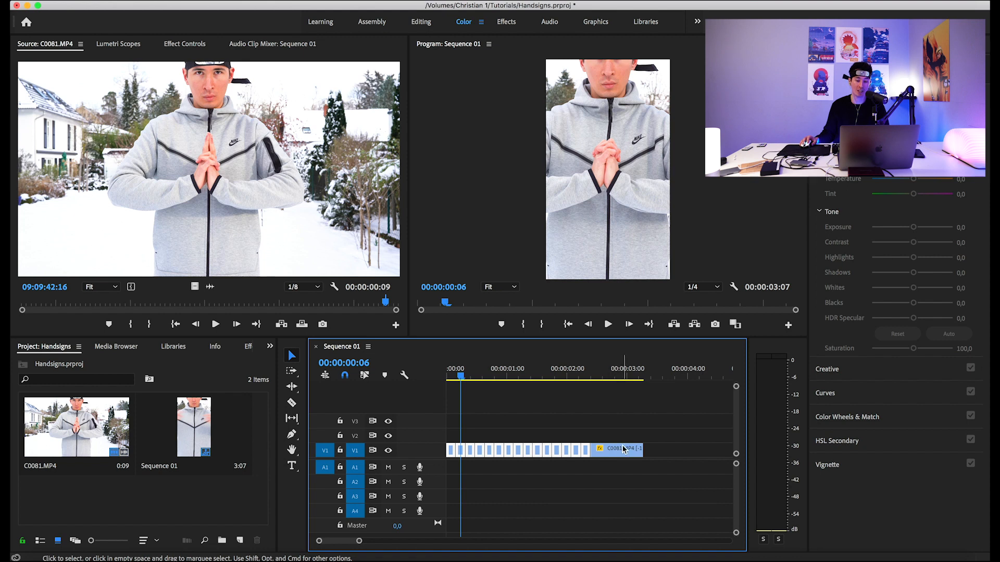
pyautogui.moveTo(611, 371); pyautogui.dragTo(581, 372)
pyautogui.moveTo(587, 430); pyautogui.dragTo(435, 452)
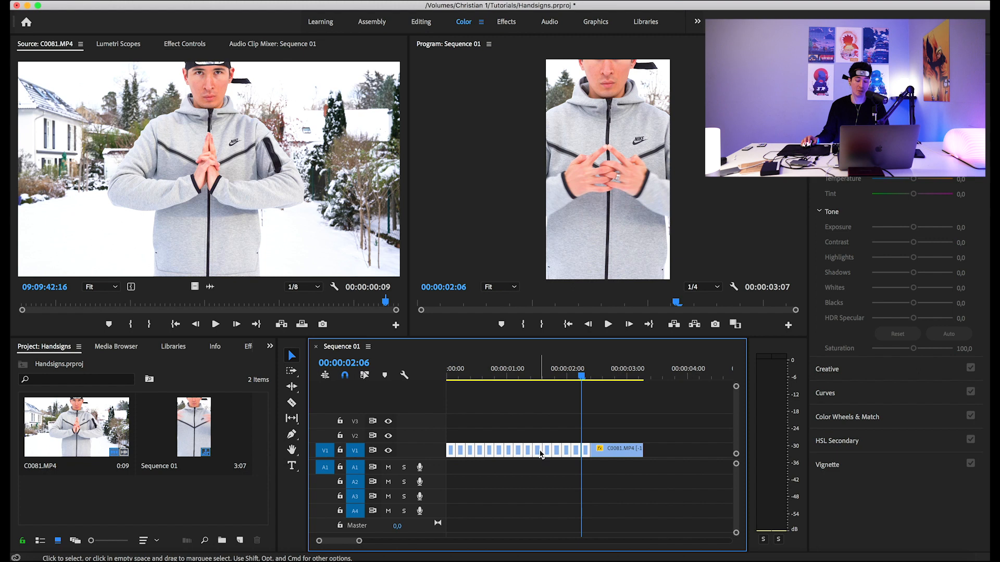
pyautogui.rightClick(540, 455)
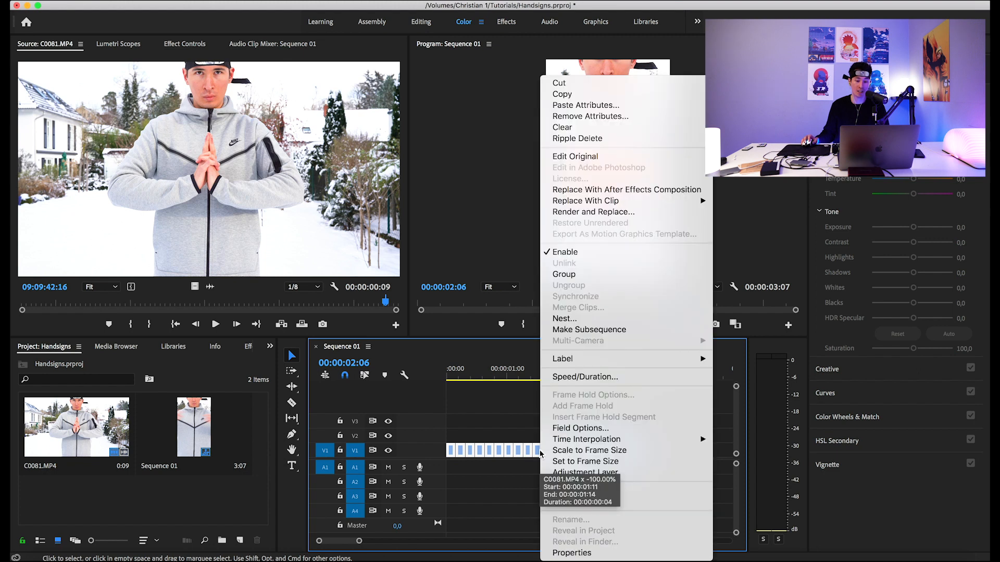
pyautogui.click(602, 320)
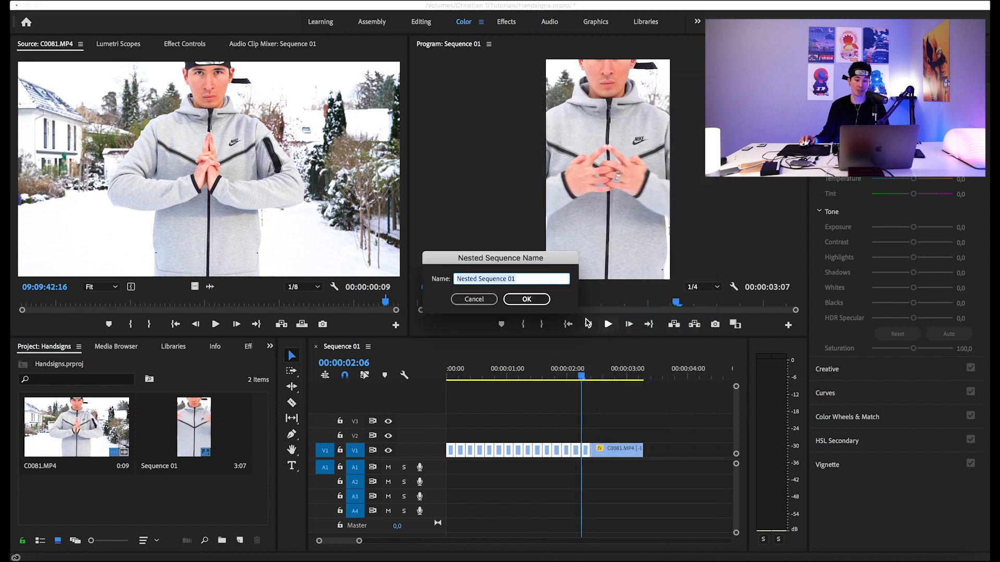
pyautogui.click(527, 300)
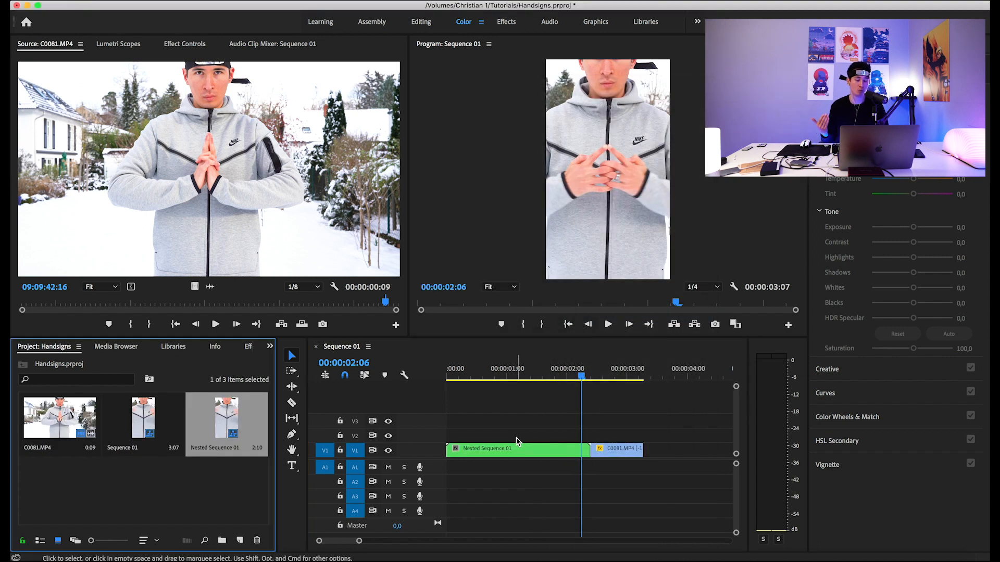
# Open the nested sequence to inspect the clips inside it and return to Sequence 01
pyautogui.click(565, 451)
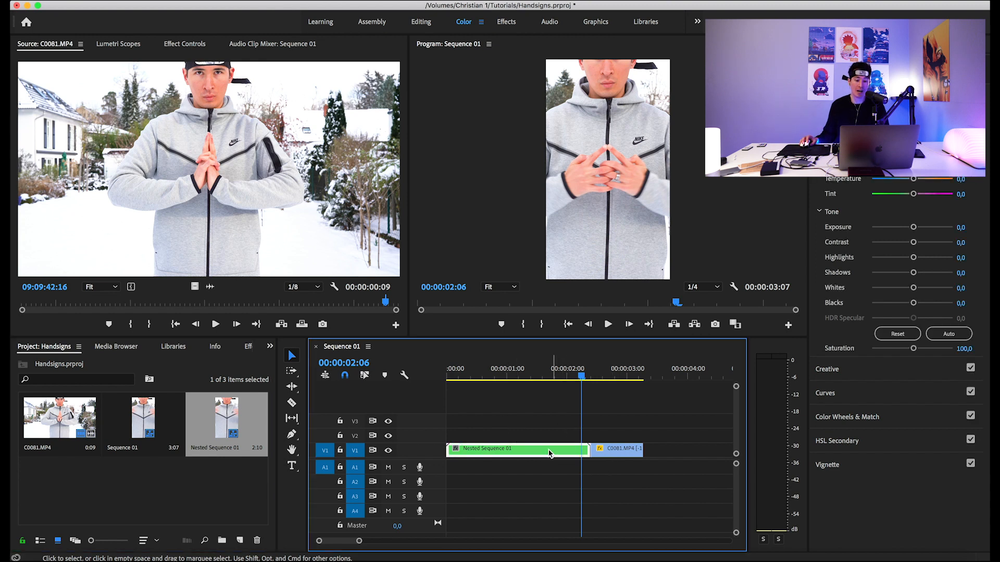
pyautogui.doubleClick(509, 452)
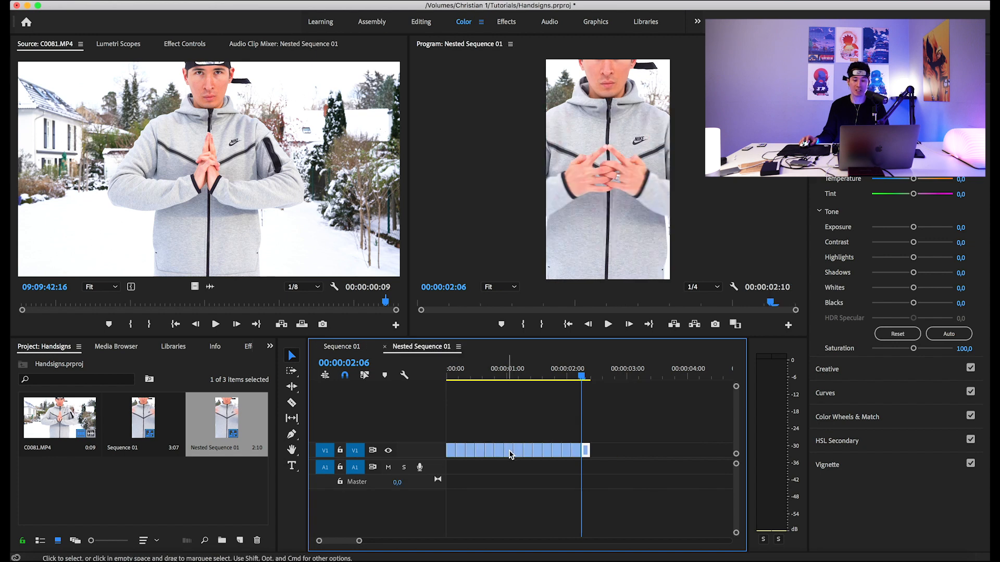
pyautogui.moveTo(620, 437); pyautogui.dragTo(458, 448)
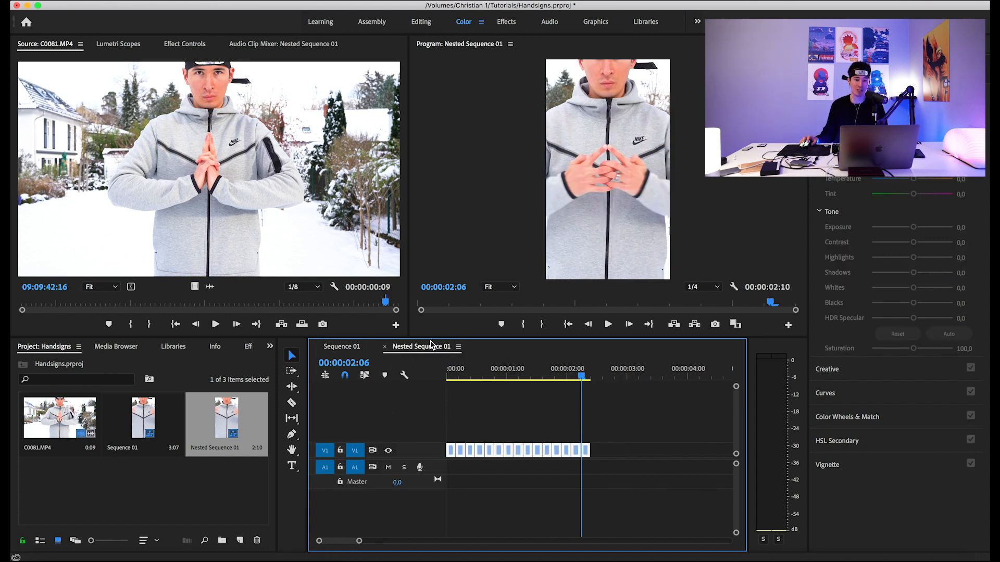
pyautogui.click(358, 349)
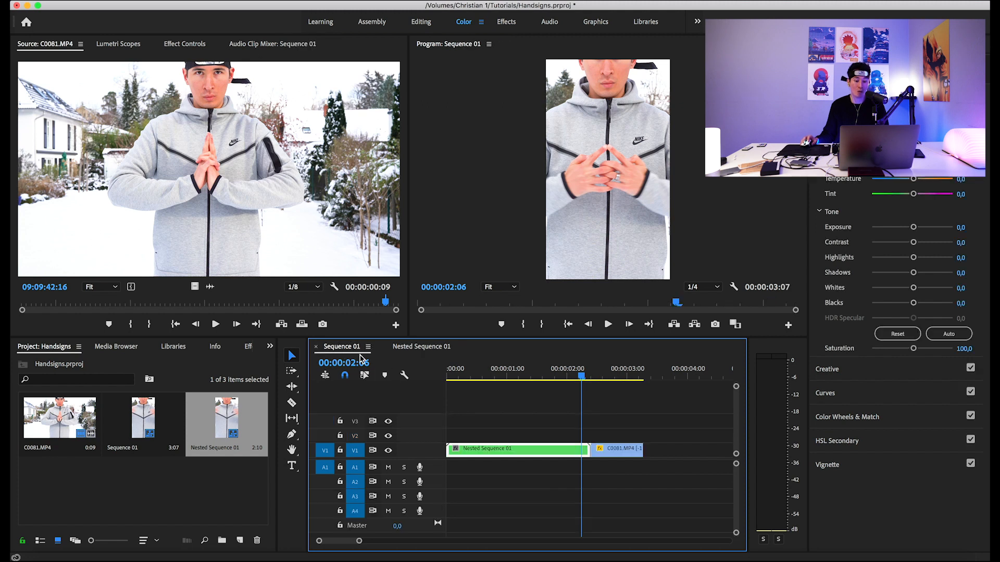
# Set the nested sequence's speed to 200% and move the final clip directly against its end on V1
pyautogui.rightClick(517, 455)
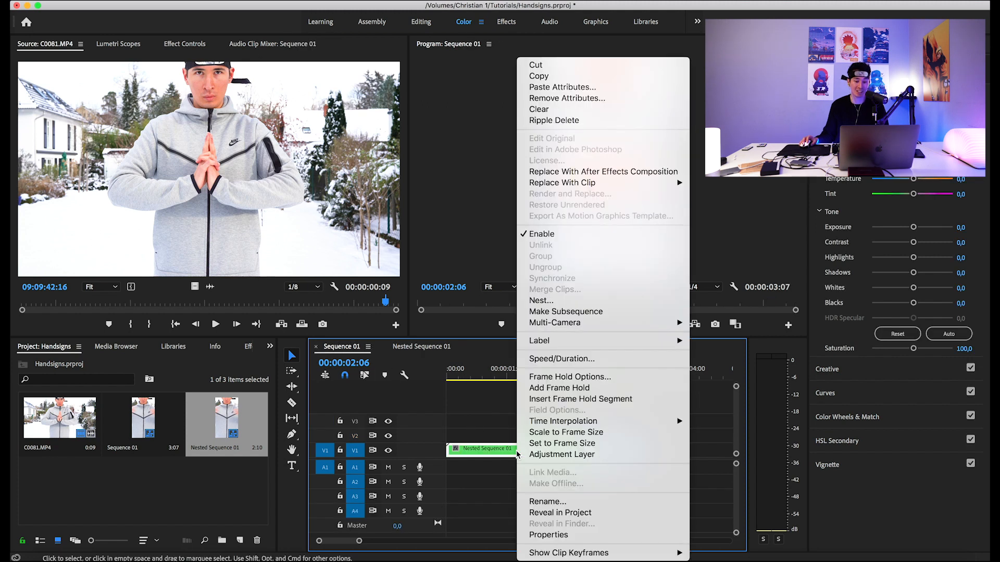
pyautogui.click(560, 359)
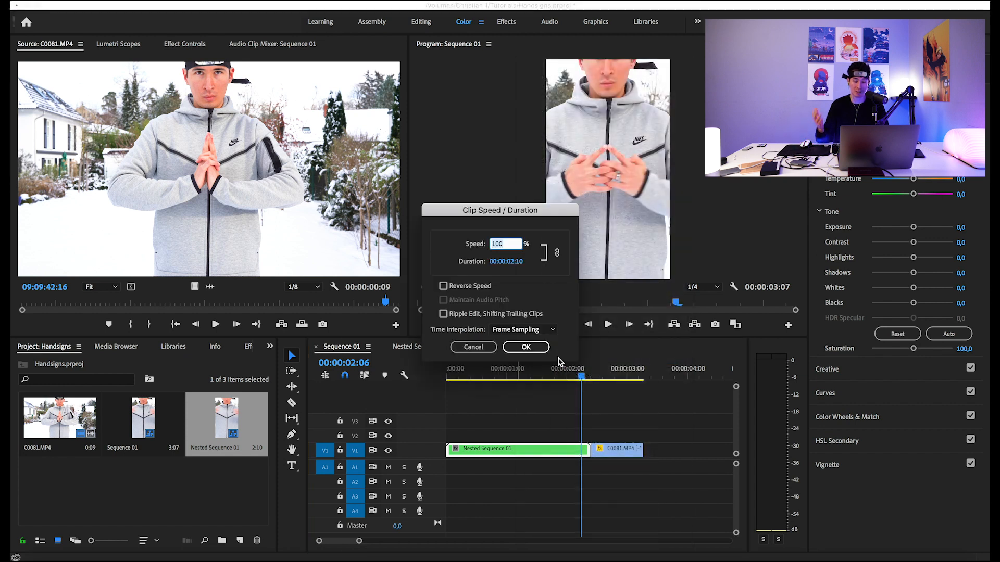
pyautogui.write('200')
pyautogui.press('Return')
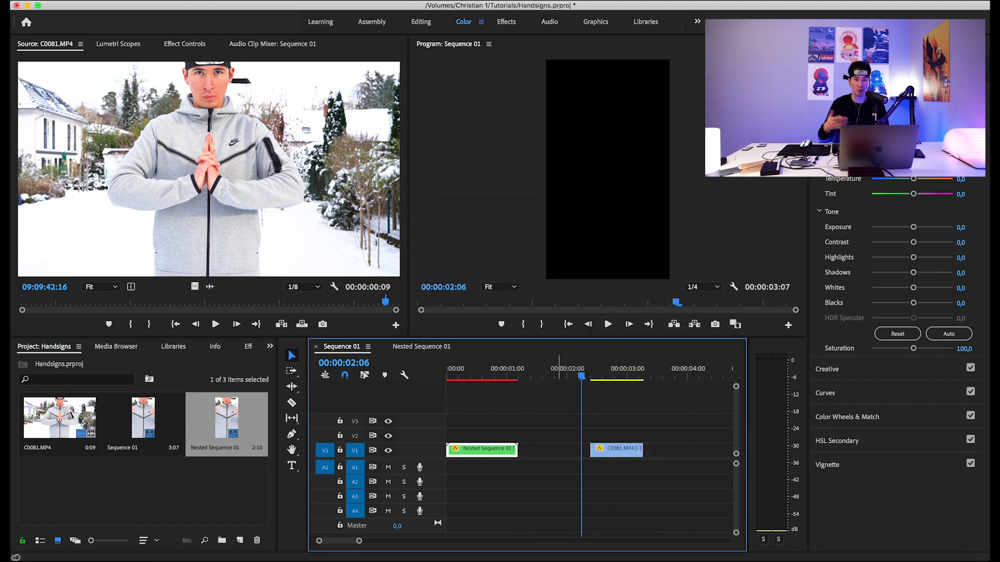
pyautogui.moveTo(628, 450); pyautogui.dragTo(553, 452)
# Play back the sped-up Sequence 01 and return the playhead to 00:00:00:00
pyautogui.click(442, 372)
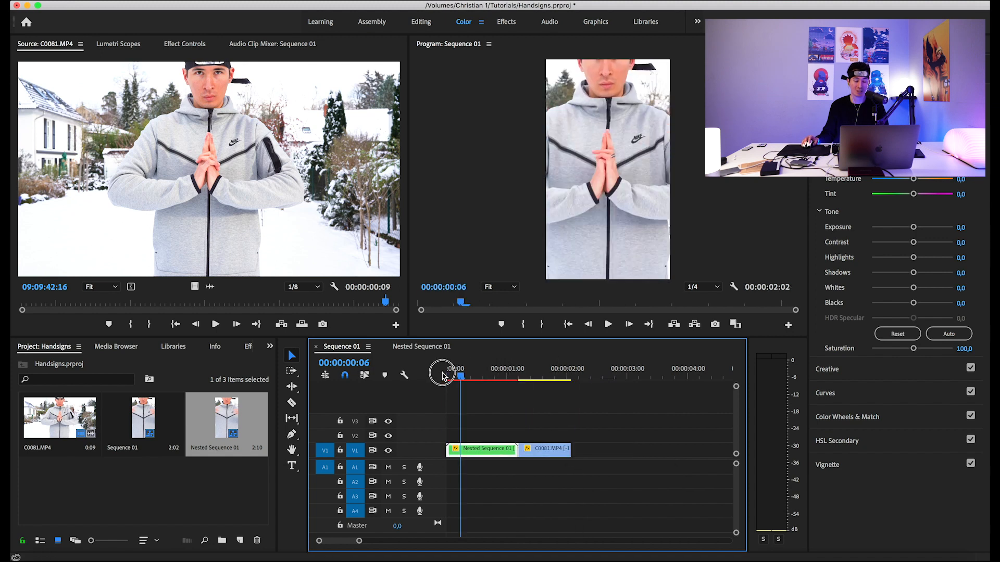
pyautogui.click(608, 325)
pyautogui.click(608, 325)
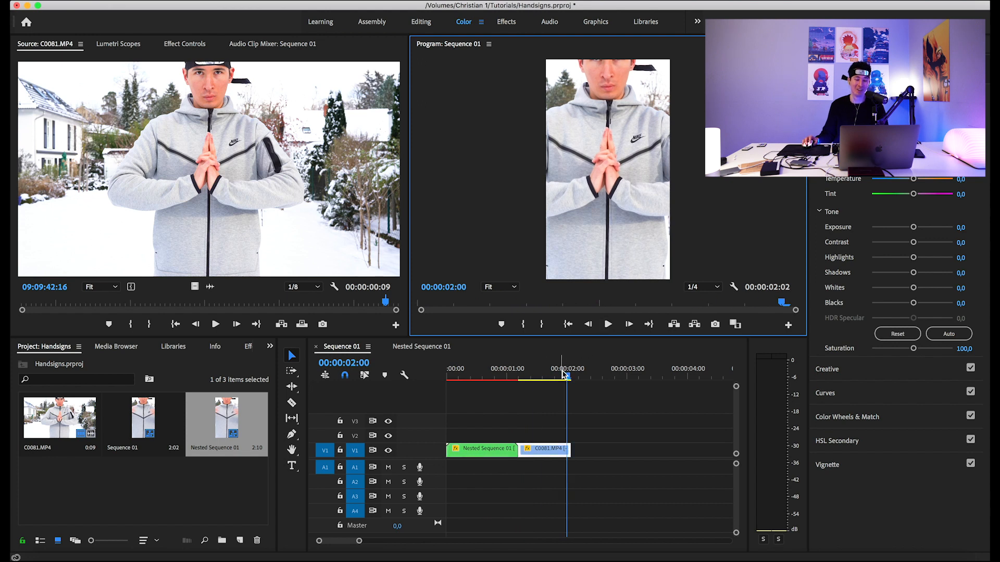
pyautogui.moveTo(565, 374); pyautogui.dragTo(425, 382)
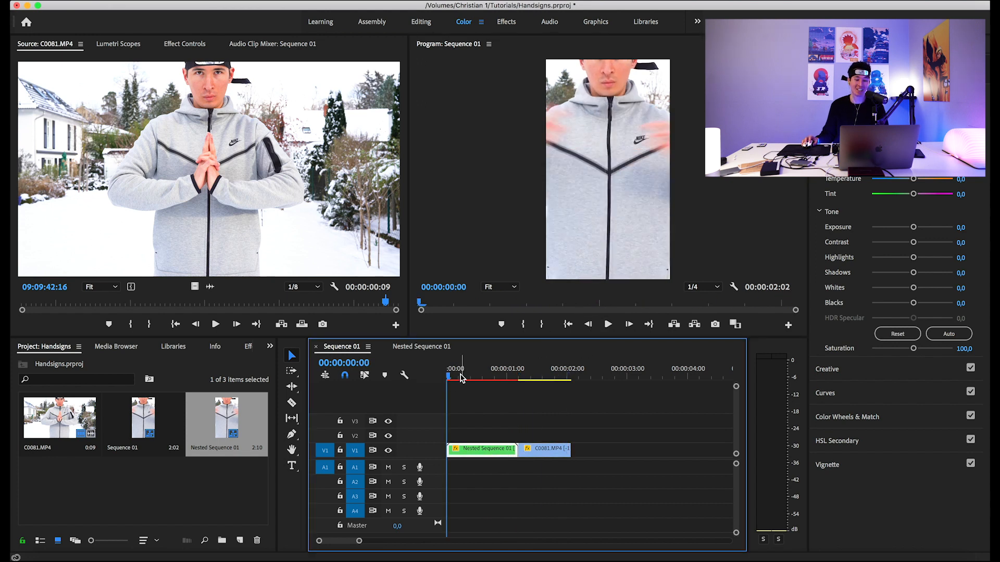
# Preview the start of Sequence 01 and scrub through the nested hand signs, stopping at 00:00:00:21
pyautogui.click(608, 324)
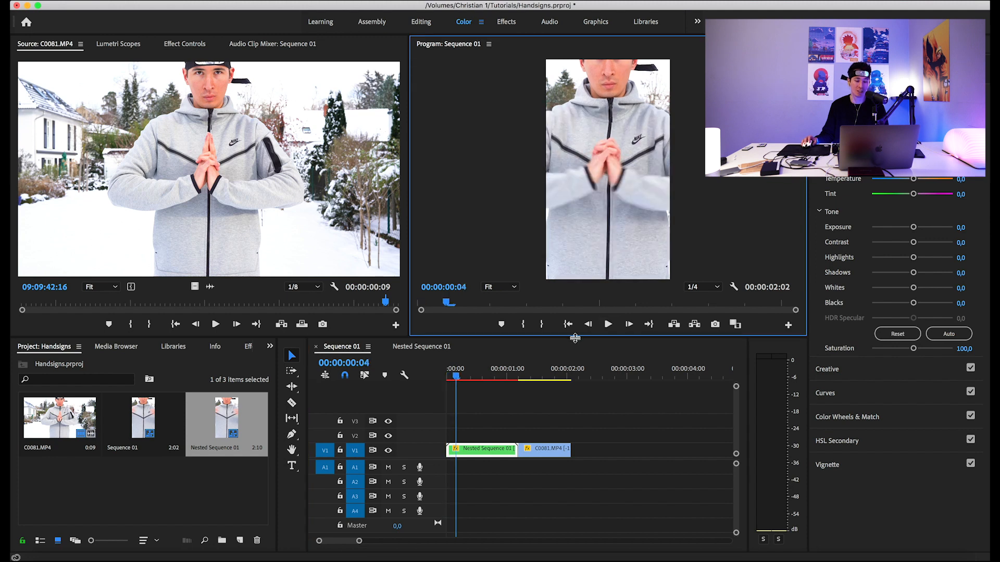
pyautogui.click(455, 375)
pyautogui.moveTo(454, 376); pyautogui.dragTo(468, 380)
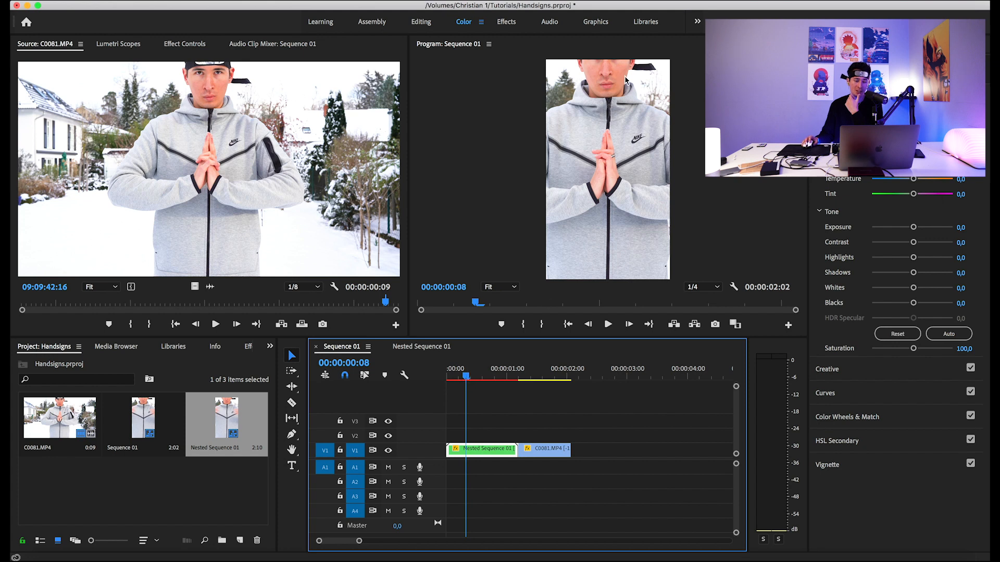
pyautogui.moveTo(467, 374); pyautogui.dragTo(493, 377)
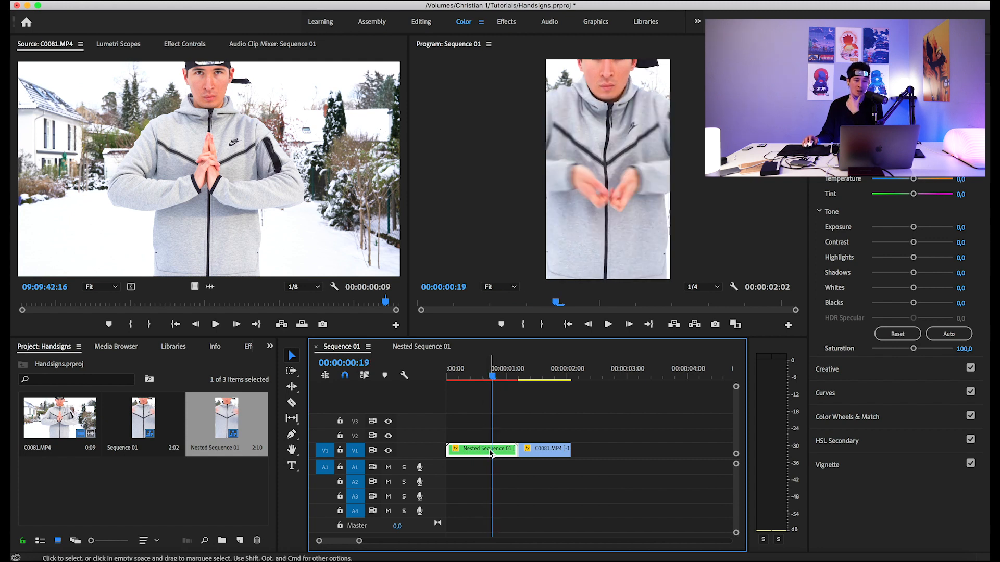
pyautogui.moveTo(494, 378); pyautogui.dragTo(496, 381)
# Set the nested sequence's scale to 131 and position to 552, 795, and apply the same Motion settings to the final C0081.MP4 clip
pyautogui.click(185, 44)
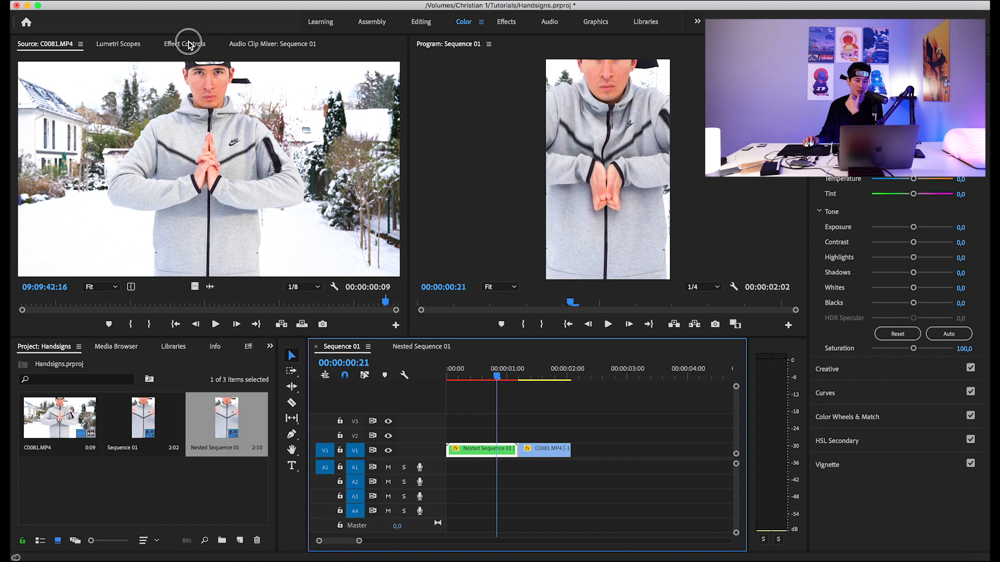
pyautogui.moveTo(140, 116); pyautogui.dragTo(153, 116)
pyautogui.click(493, 452)
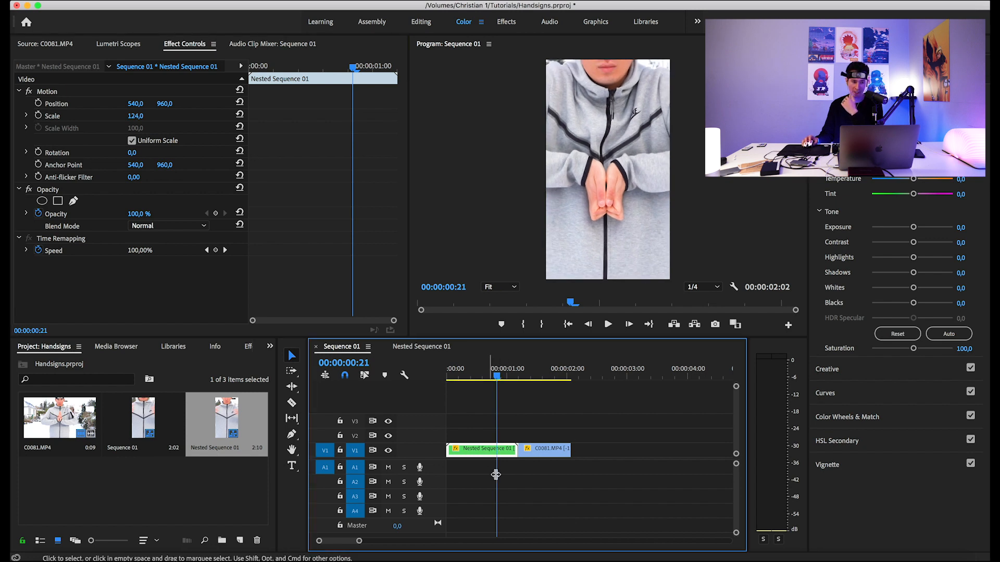
pyautogui.click(82, 95)
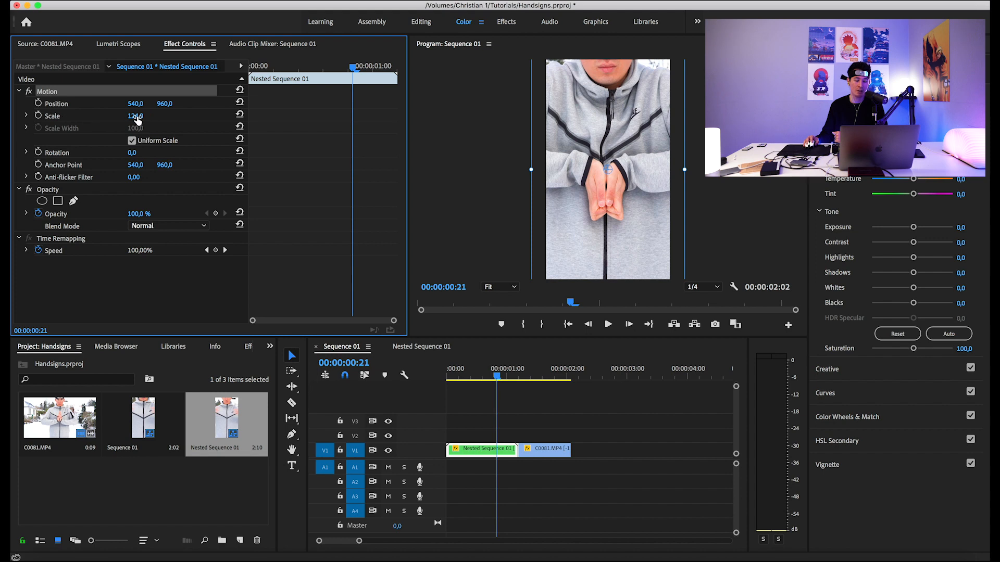
pyautogui.moveTo(135, 116); pyautogui.dragTo(157, 152)
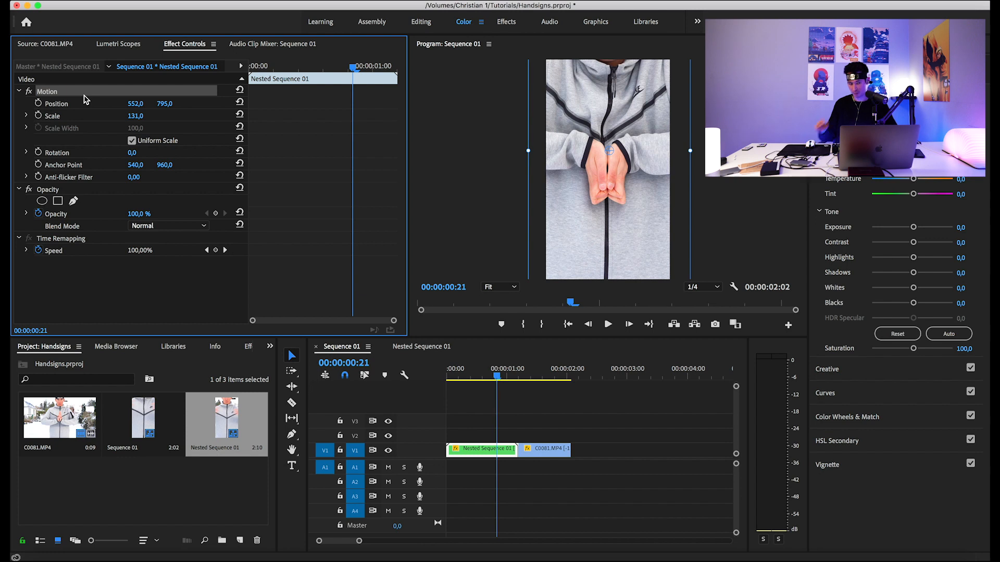
pyautogui.click(548, 451)
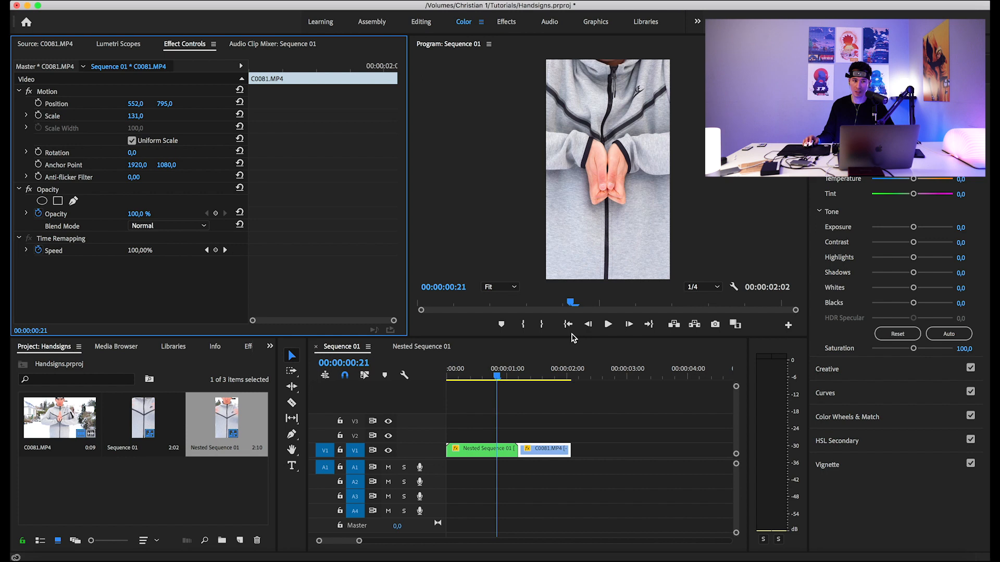
# Play back Sequence 01 from 00:00:00:00 into the final pressed-hands clip to check the tighter framing
pyautogui.moveTo(490, 371); pyautogui.dragTo(433, 374)
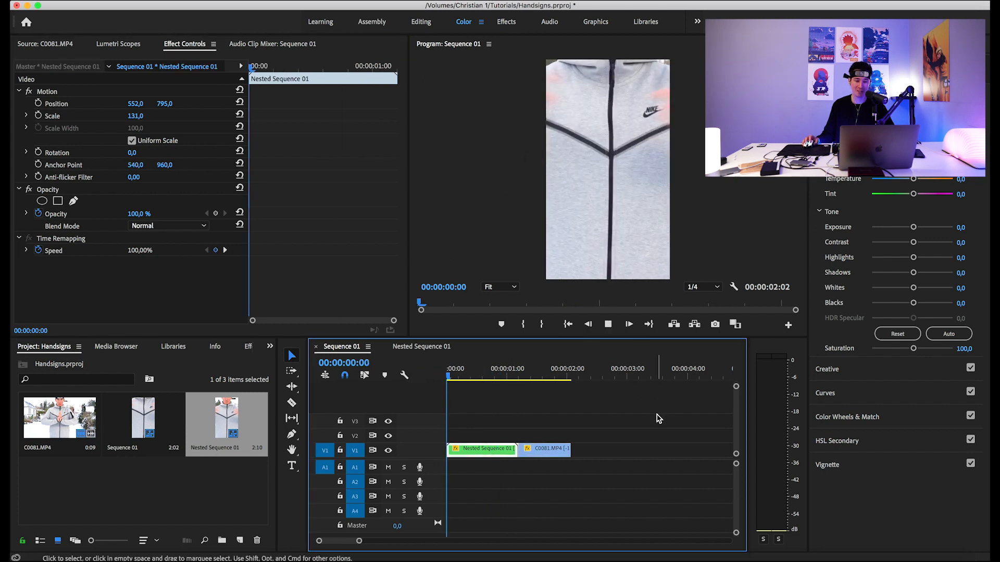
pyautogui.press('space')
pyautogui.press('space')
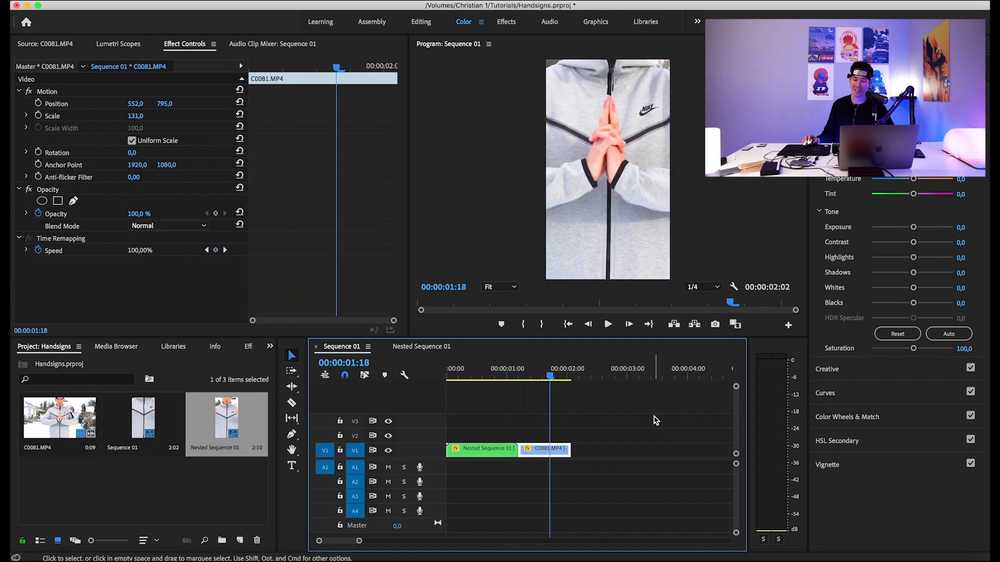